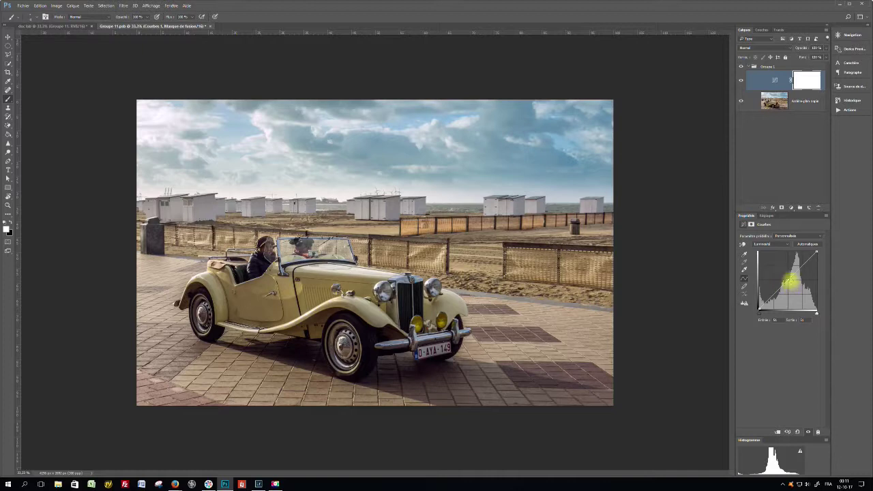
# Step: Delete the middle point of the Curves adjustment, enable on-image adjustment, and widen the panel column to enlarge the graph
pyautogui.click(787, 281)
pyautogui.press('BackSpace')
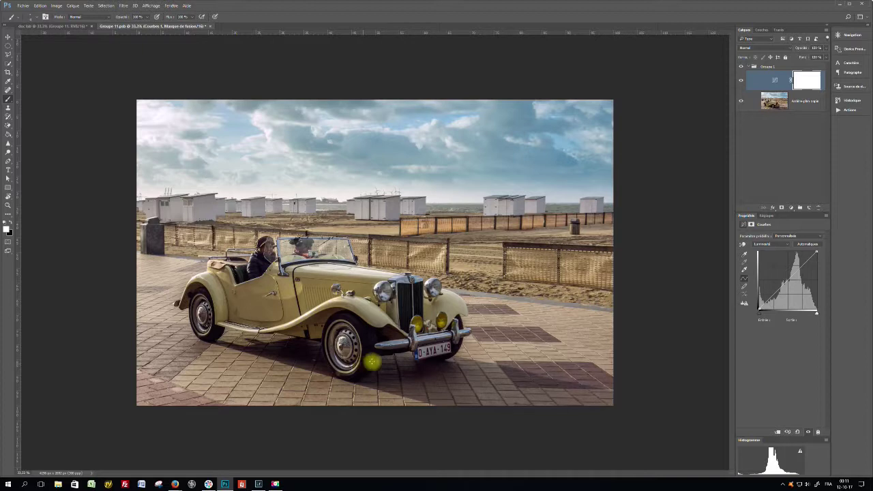
pyautogui.click(743, 246)
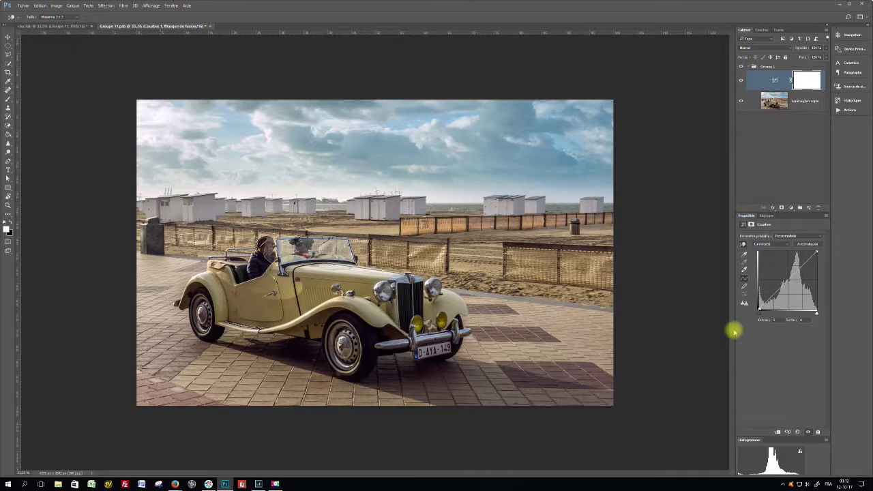
pyautogui.moveTo(735, 330); pyautogui.dragTo(589, 343)
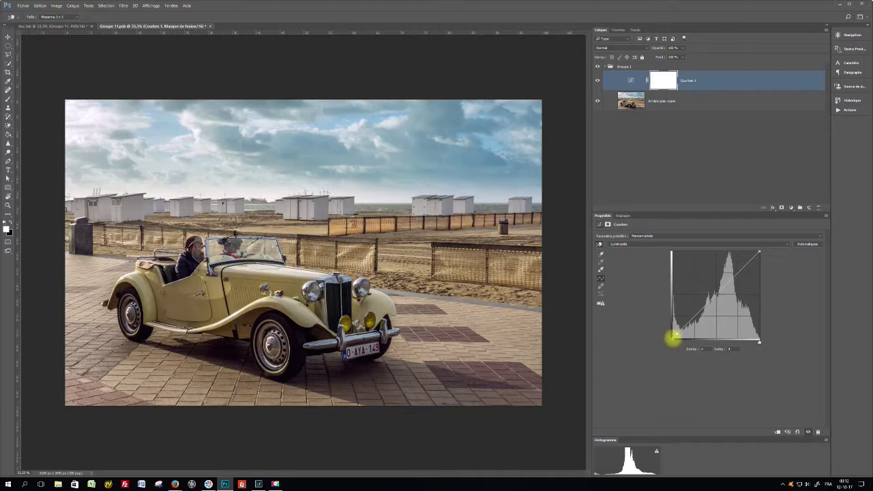
# Step: Lift the curve's black point slightly and add a point in the darker midtones to hold the curve near the diagonal
pyautogui.moveTo(672, 336); pyautogui.dragTo(672, 335)
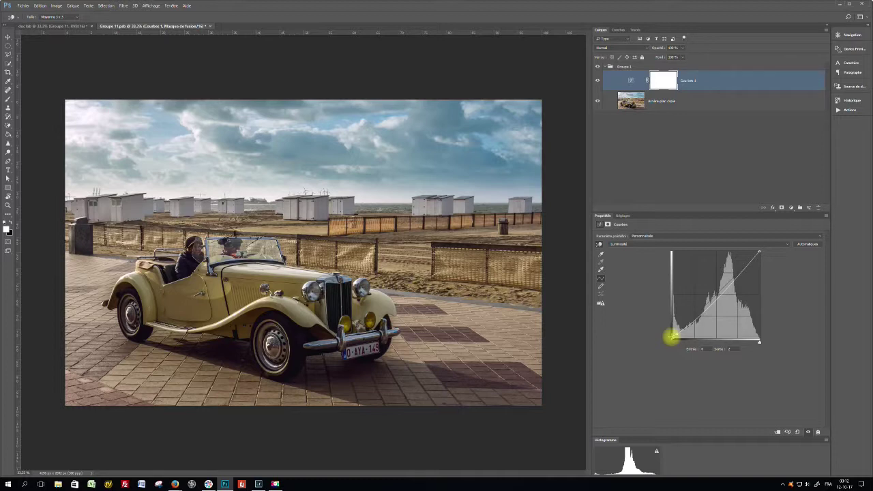
pyautogui.moveTo(672, 335); pyautogui.dragTo(673, 337)
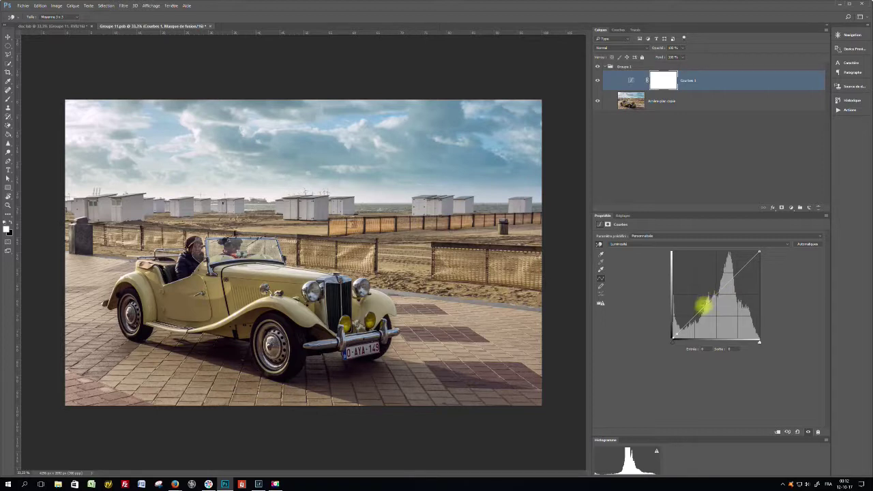
pyautogui.moveTo(716, 295); pyautogui.dragTo(698, 312)
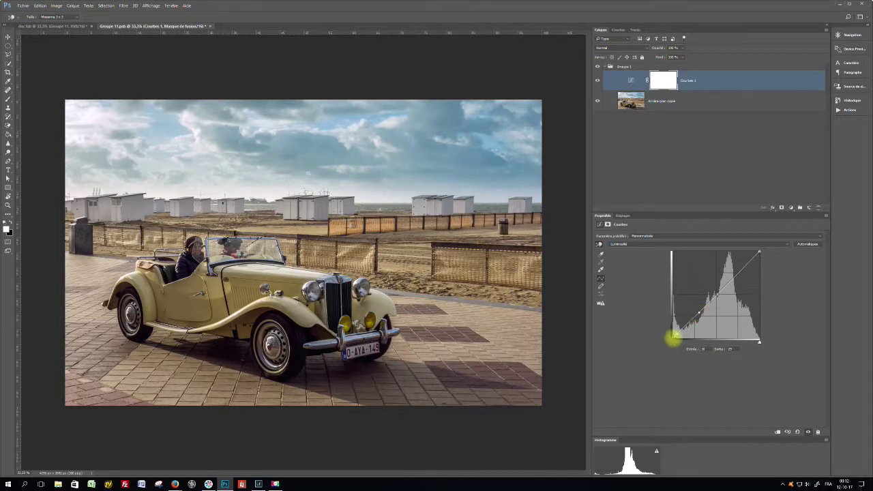
# Step: Fine-tune the black point at the curve's dark end and anchor the deep shadows close to the diagonal
pyautogui.click(674, 335)
pyautogui.press('Up')
pyautogui.press('Up')
pyautogui.press('Up')
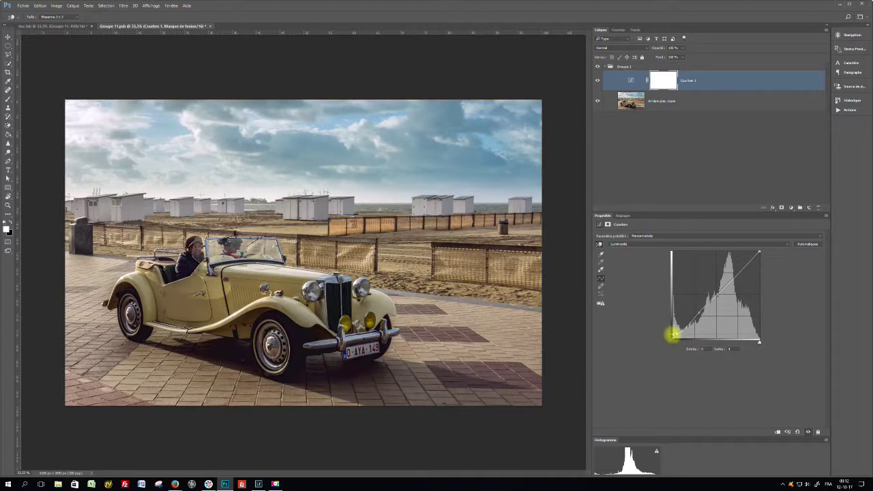
pyautogui.moveTo(673, 334); pyautogui.dragTo(674, 338)
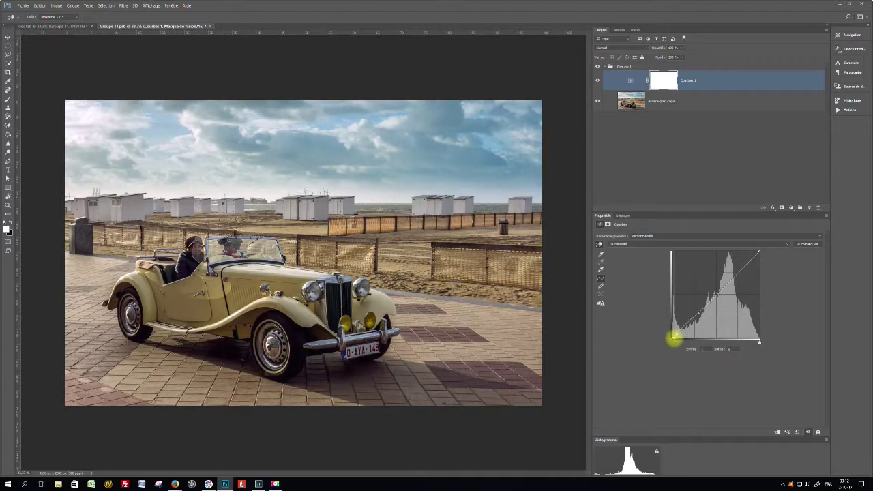
pyautogui.moveTo(673, 338); pyautogui.dragTo(673, 337)
pyautogui.moveTo(673, 337); pyautogui.dragTo(674, 336)
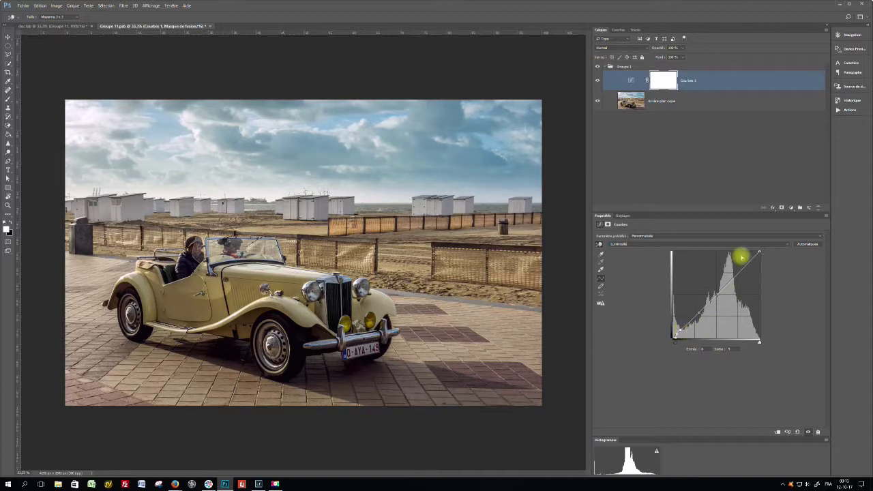
# Step: Sample the sky tones, raise a highlight point on the Courbes 1 curve, and anchor the upper midtones below it
pyautogui.click(512, 132)
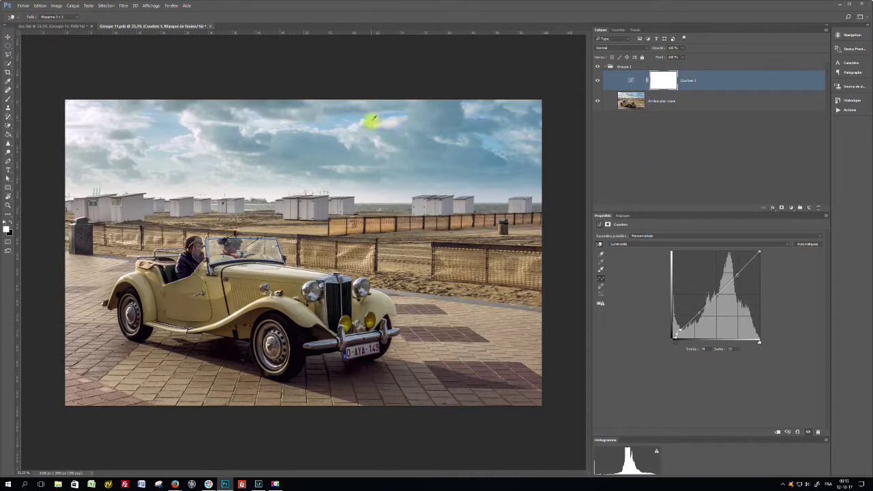
pyautogui.click(599, 244)
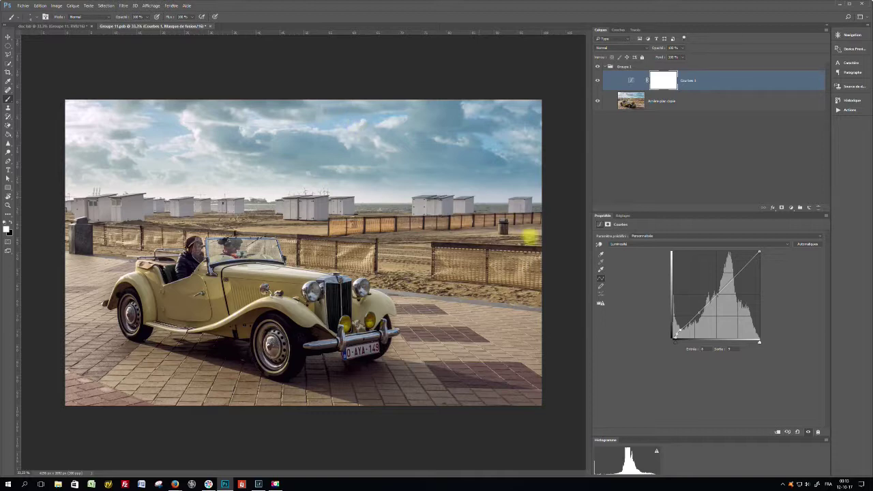
pyautogui.click(599, 246)
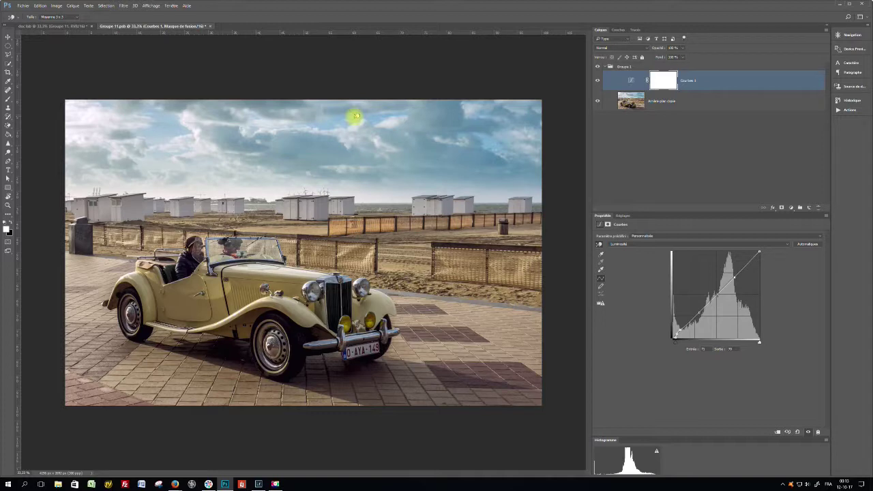
pyautogui.click(743, 269)
pyautogui.moveTo(744, 268); pyautogui.dragTo(742, 261)
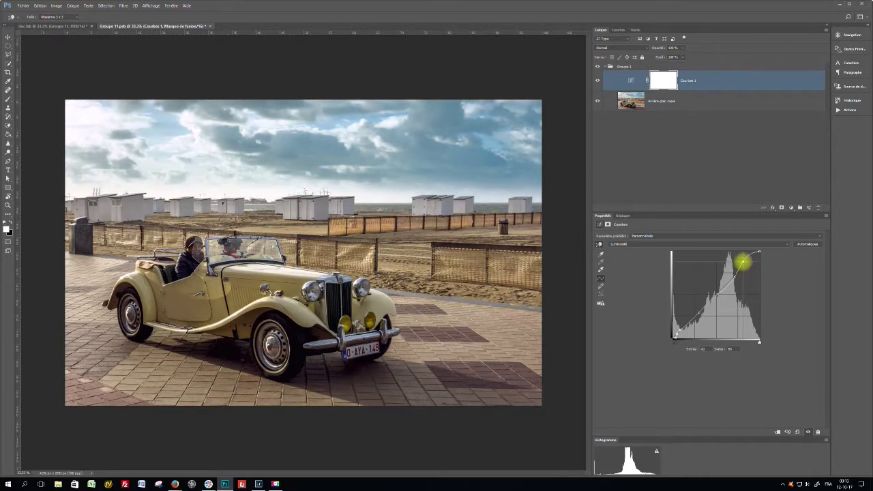
pyautogui.moveTo(743, 261); pyautogui.dragTo(748, 270)
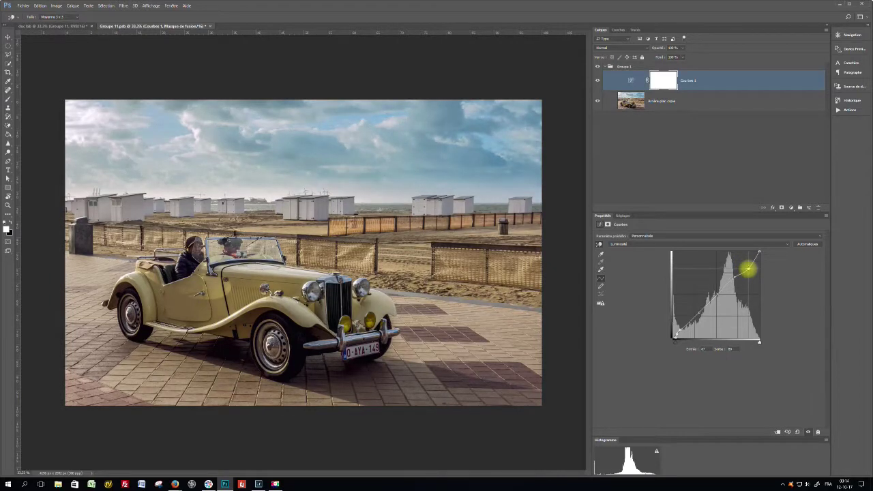
pyautogui.moveTo(748, 270); pyautogui.dragTo(726, 287)
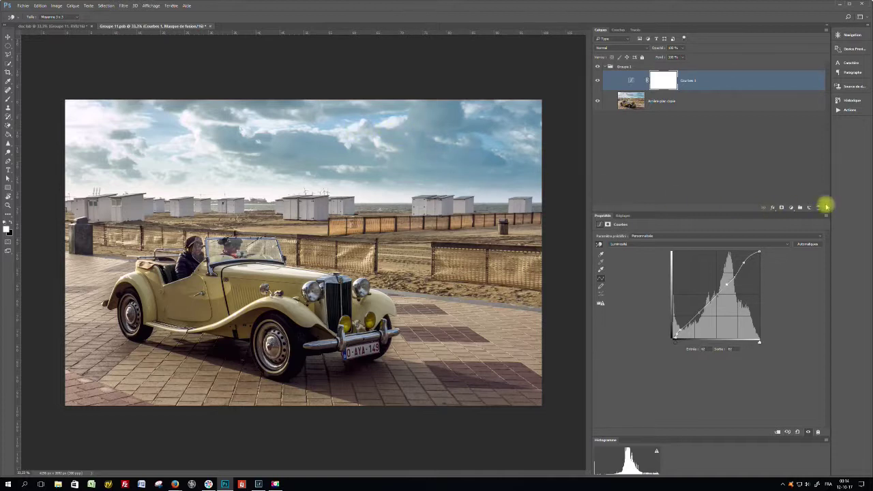
# Step: Add a second Curves adjustment layer and place a highlight point near the diagonal on its curve
pyautogui.click(792, 208)
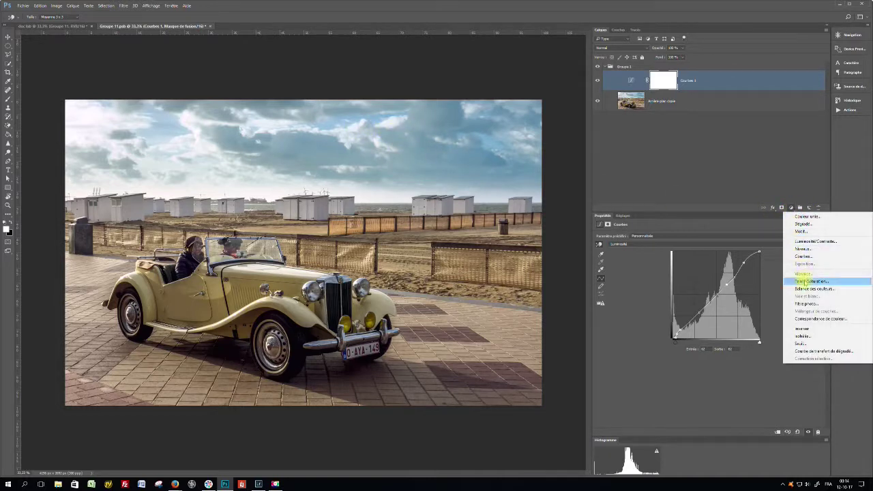
pyautogui.click(801, 255)
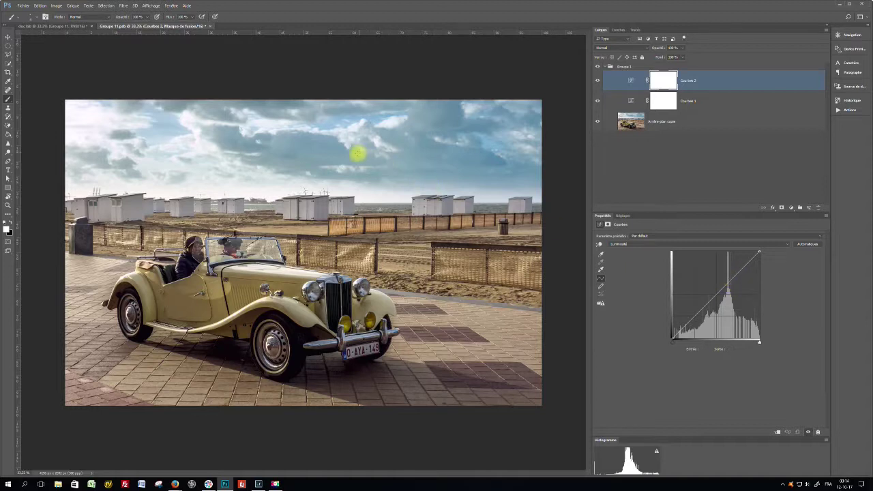
pyautogui.click(744, 267)
pyautogui.moveTo(744, 268); pyautogui.dragTo(745, 269)
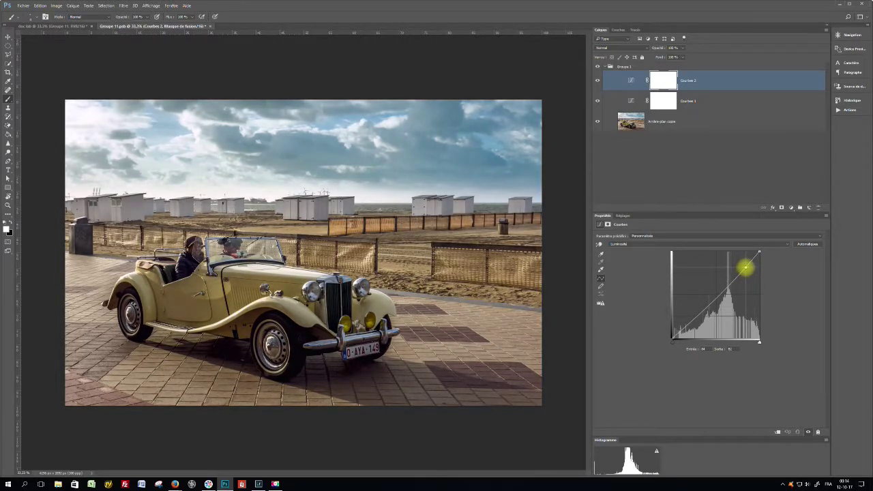
pyautogui.moveTo(746, 268); pyautogui.dragTo(743, 267)
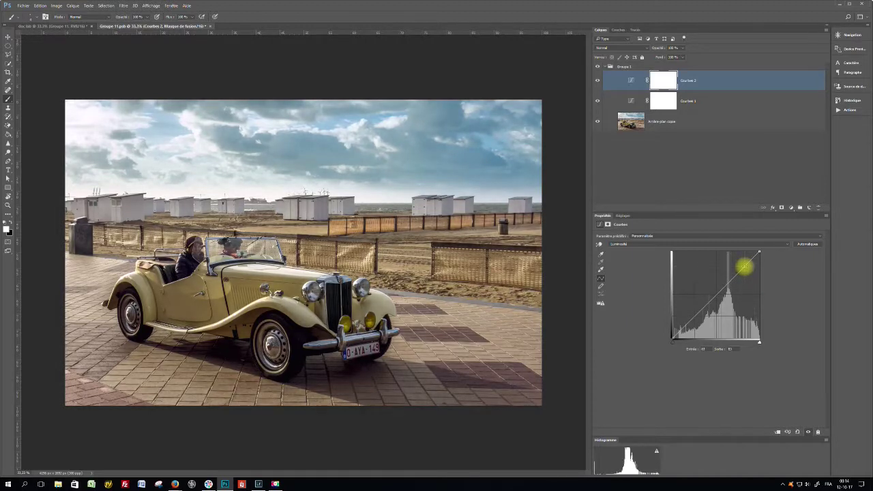
# Step: Sample the car's bodywork with on-image adjustment, raise the midtone point slightly, and anchor the darker midtones on the diagonal
pyautogui.click(598, 244)
pyautogui.moveTo(281, 275); pyautogui.dragTo(285, 287)
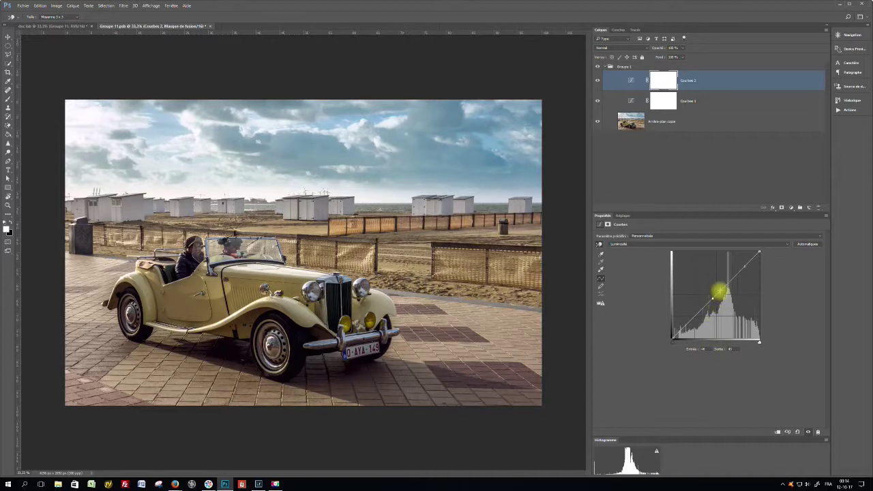
pyautogui.moveTo(715, 296); pyautogui.dragTo(715, 292)
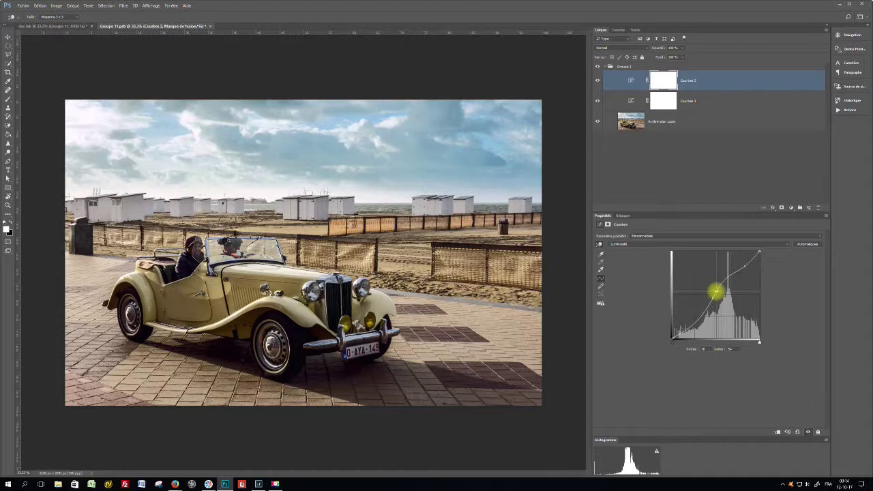
pyautogui.moveTo(701, 318)
pyautogui.mouseDown()
pyautogui.moveTo(694, 315)
pyautogui.moveTo(705, 305)
pyautogui.mouseUp()
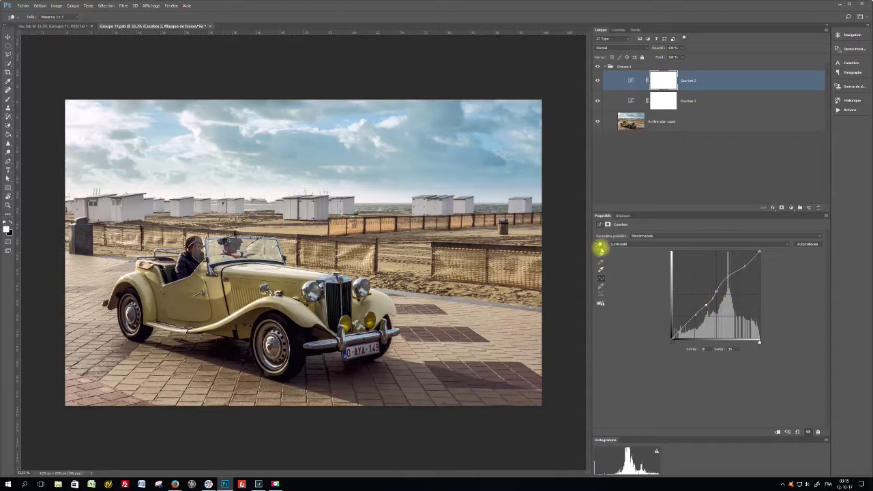
# Step: Toggle the Courbes 2 layer's visibility off and on to compare the image with and without it
pyautogui.click(597, 81)
pyautogui.click(598, 80)
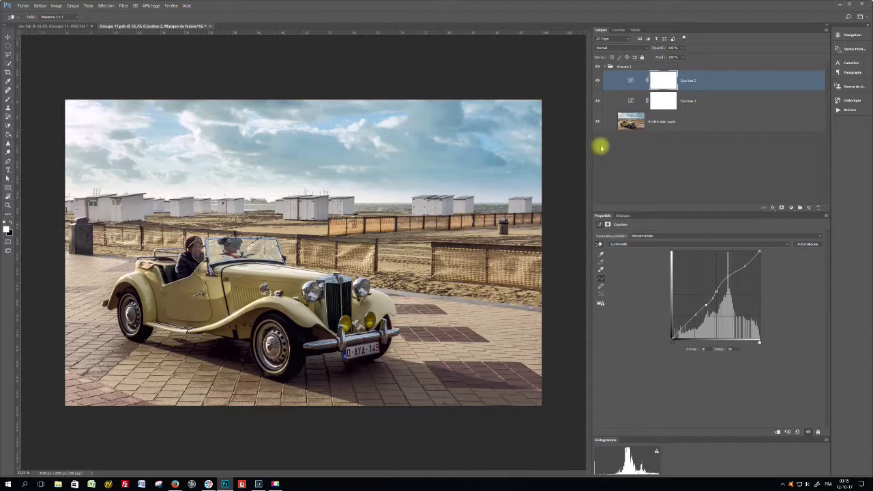
pyautogui.click(597, 81)
pyautogui.click(597, 80)
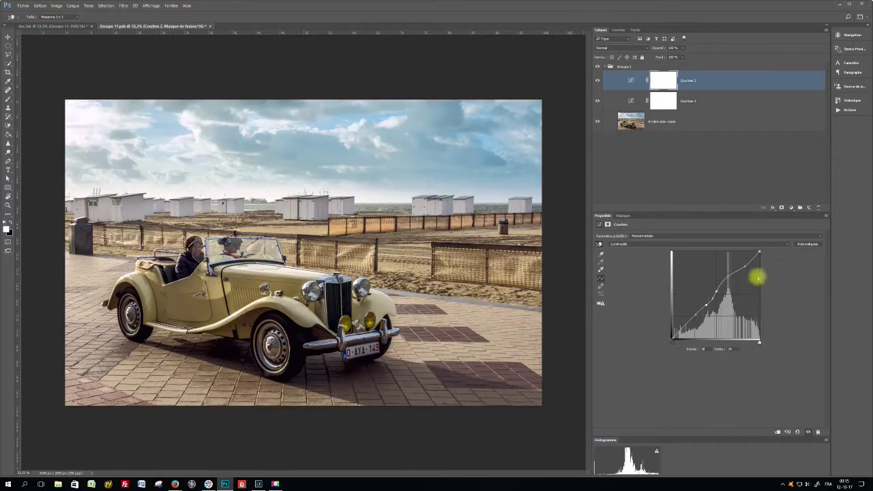
# Step: Pull the Courbes 2 curve's upper midtones down to the diagonal and adjust an extra point just below the highlights
pyautogui.click(726, 279)
pyautogui.moveTo(726, 278); pyautogui.dragTo(728, 284)
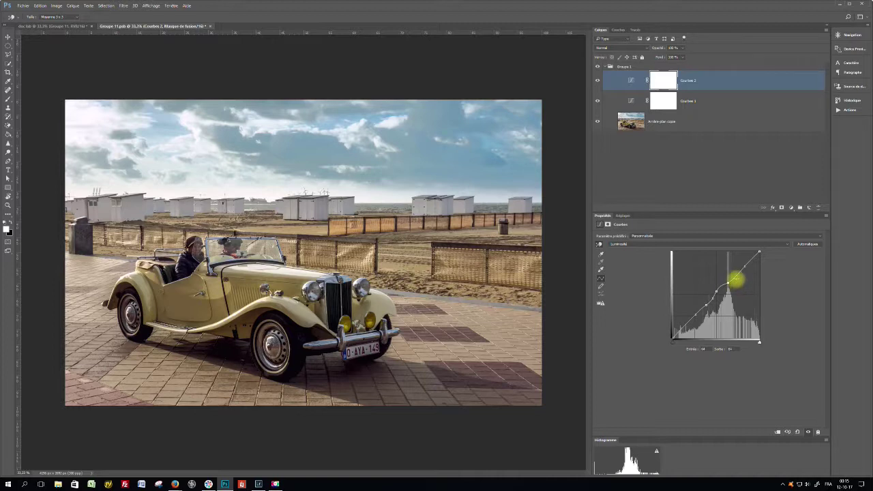
pyautogui.moveTo(735, 279)
pyautogui.mouseDown()
pyautogui.moveTo(740, 285)
pyautogui.moveTo(735, 272)
pyautogui.mouseUp()
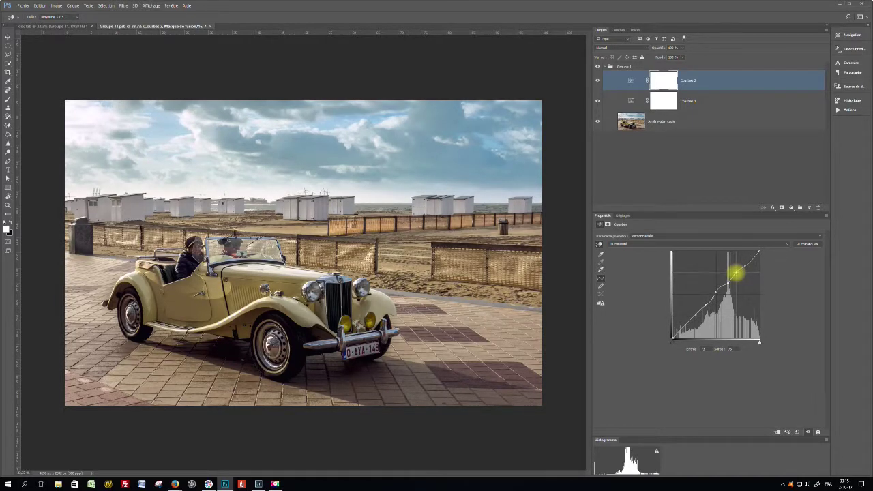
pyautogui.moveTo(736, 273); pyautogui.dragTo(735, 276)
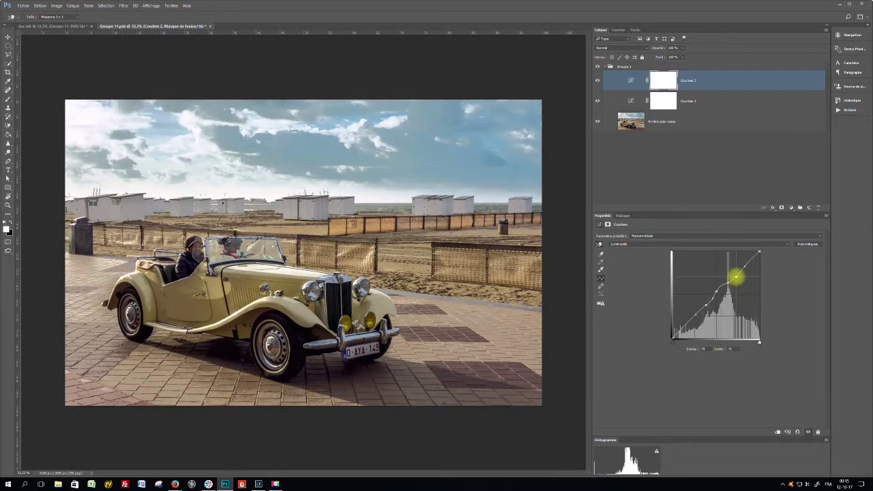
pyautogui.moveTo(737, 274)
pyautogui.mouseDown()
pyautogui.moveTo(736, 266)
pyautogui.moveTo(736, 273)
pyautogui.mouseUp()
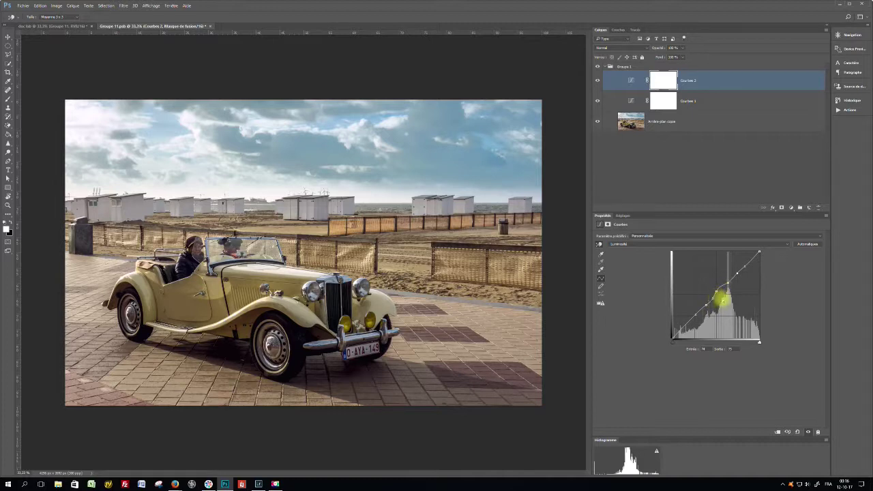
pyautogui.moveTo(730, 283); pyautogui.dragTo(718, 296)
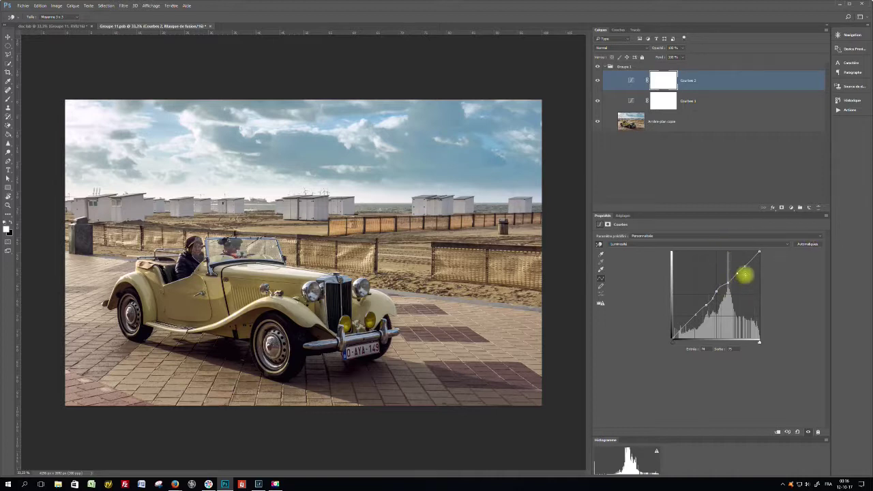
# Step: Step through the Courbes 2 curve's control points and nudge the selected point upward
pyautogui.press('+')
pyautogui.press('-')
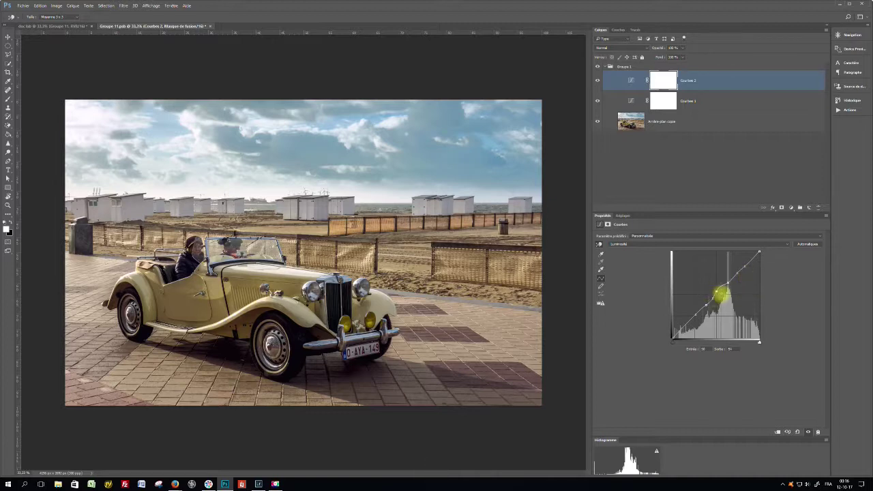
pyautogui.press('-')
pyautogui.press('+')
pyautogui.press('+')
pyautogui.press('Up')
pyautogui.press('Up')
# Step: Select the highlight point of the Courbes 2 lightness curve and nudge its output up and down
pyautogui.press('-')
pyautogui.press('Up')
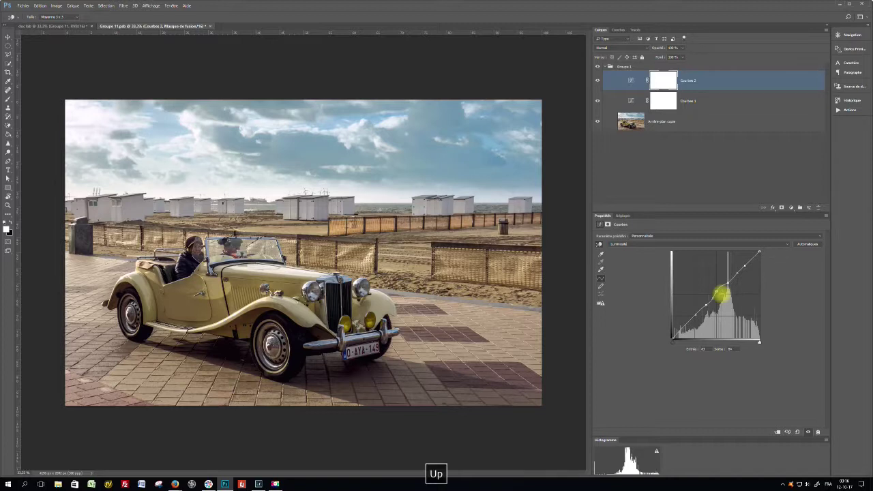
pyautogui.press('Up')
pyautogui.press('Down')
pyautogui.press('Down')
pyautogui.press('Down')
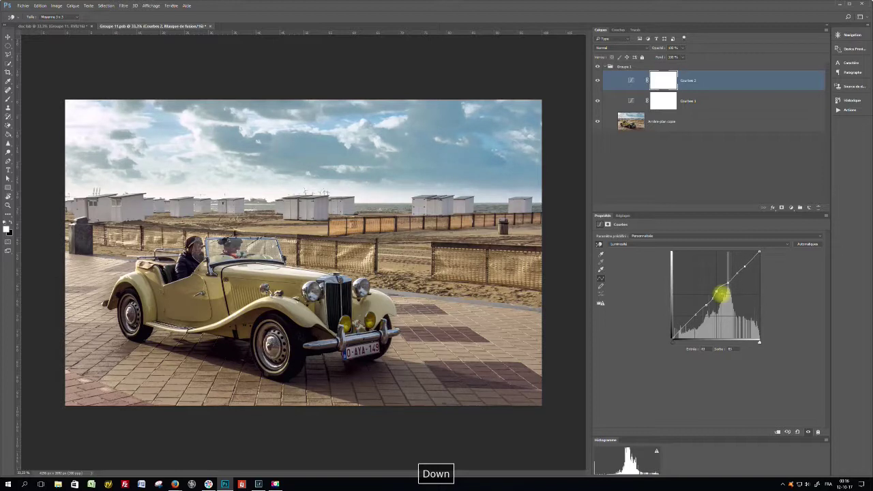
pyautogui.press('Up')
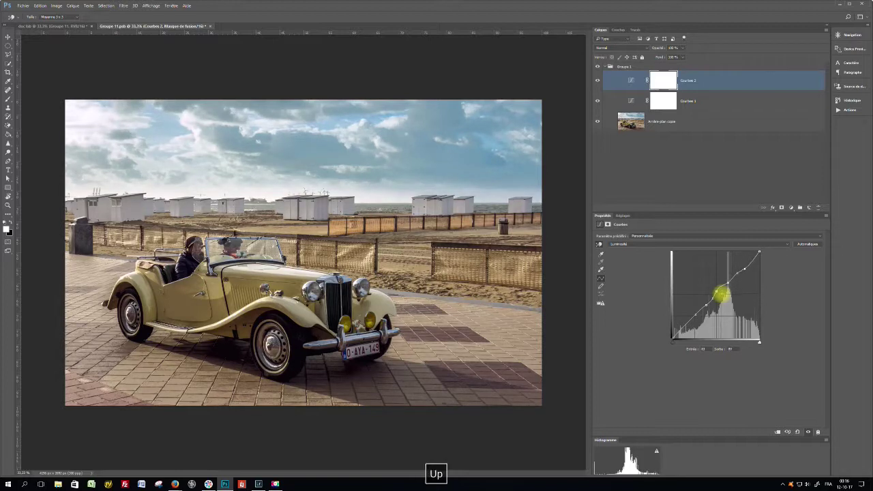
pyautogui.press('Up')
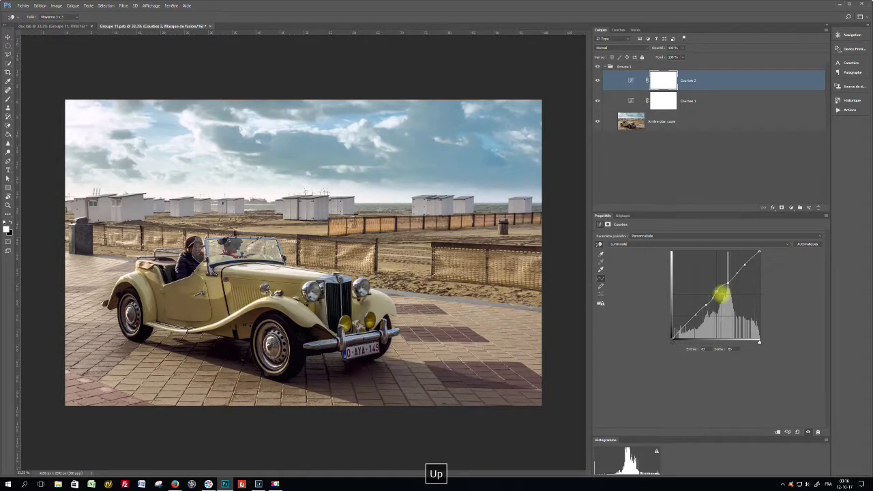
# Step: Shift the highlight point towards brighter and darker input tones, and fine-tune its height near the diagonal
pyautogui.press('Right')
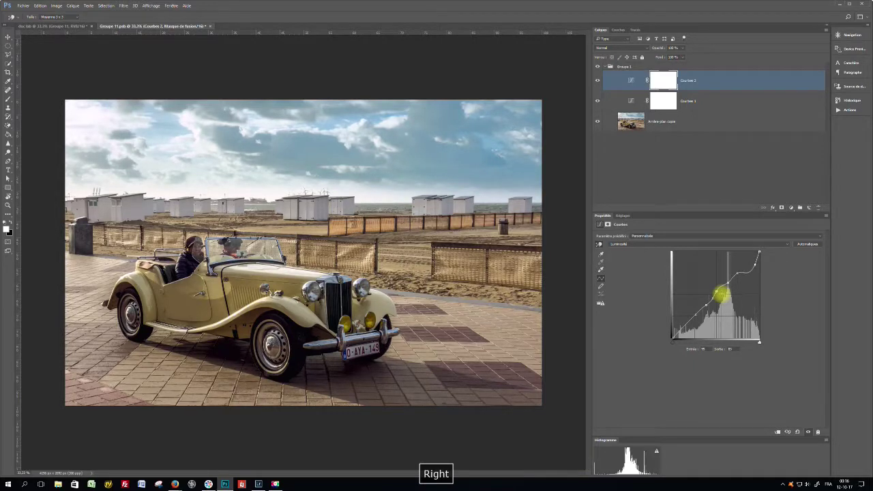
pyautogui.press('Left')
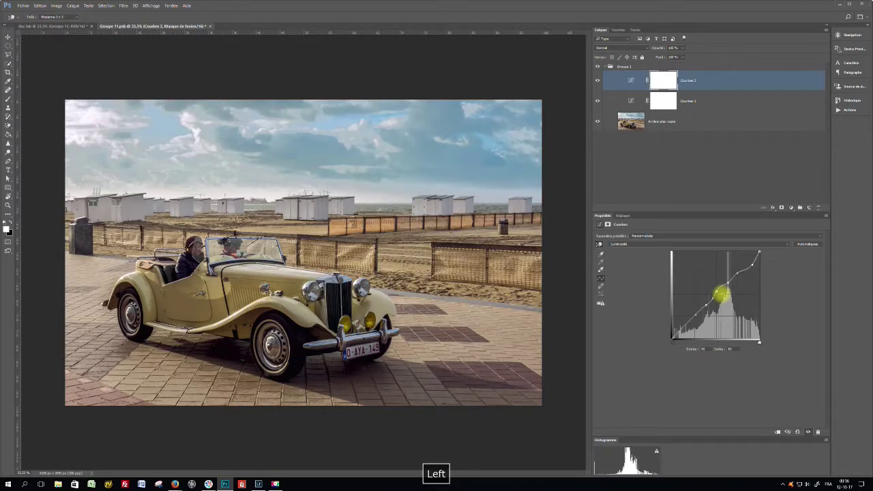
pyautogui.press('Left')
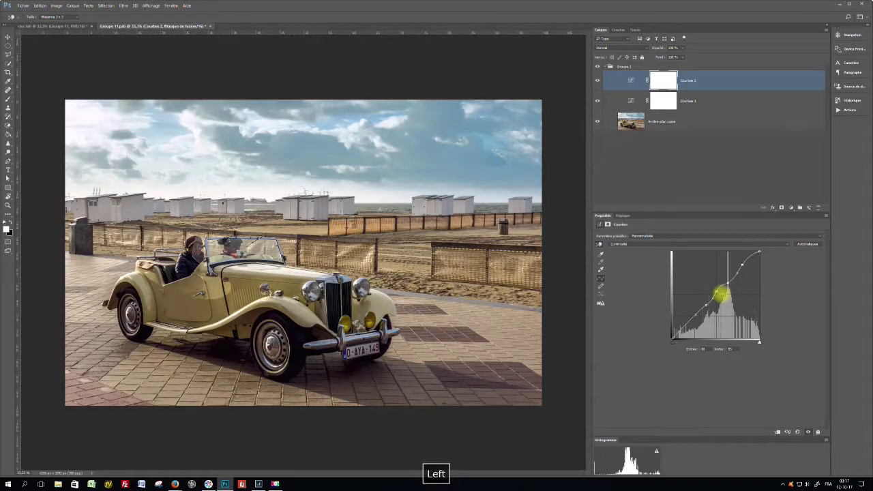
pyautogui.press('Left')
pyautogui.press('Left')
pyautogui.press('Right')
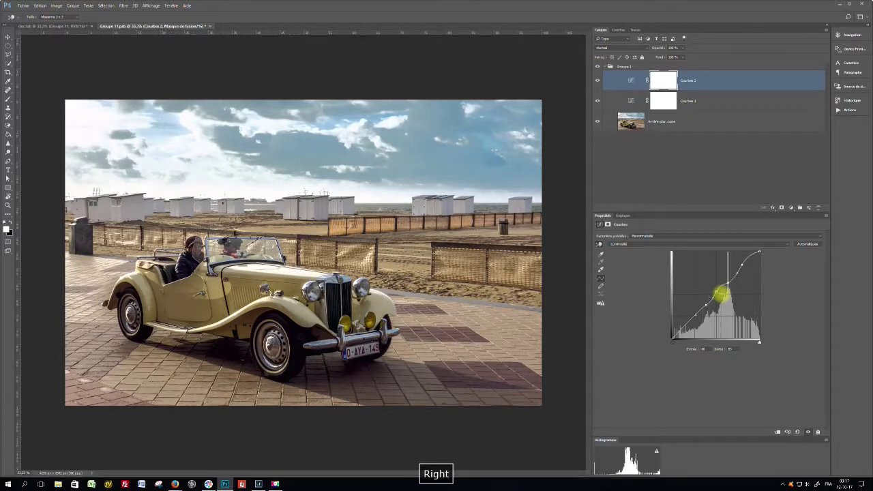
pyautogui.press('Right')
pyautogui.press('Right')
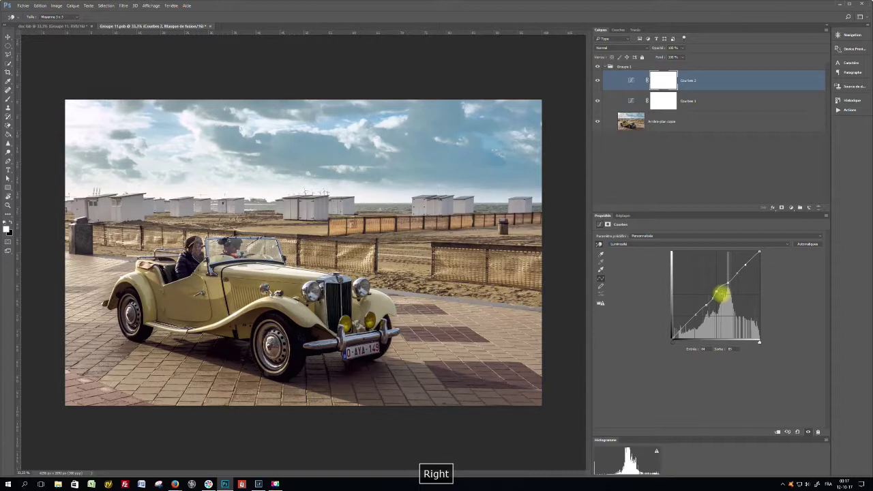
pyautogui.press('Up')
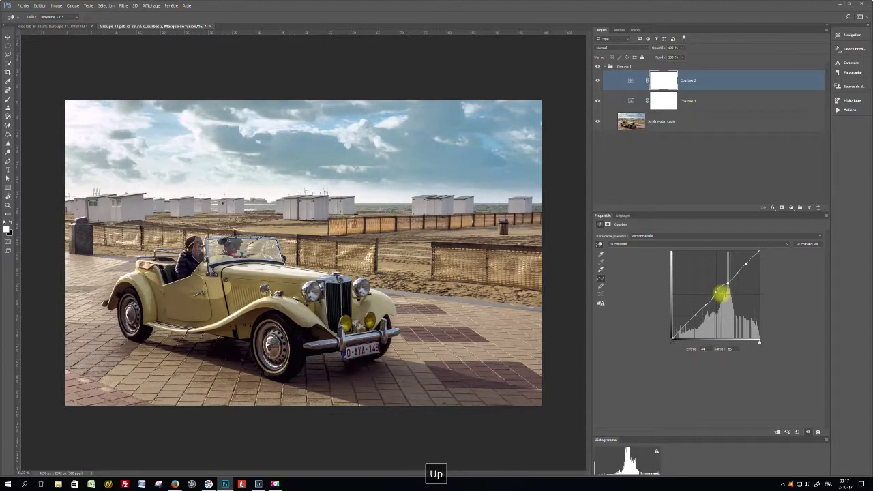
pyautogui.press('Down')
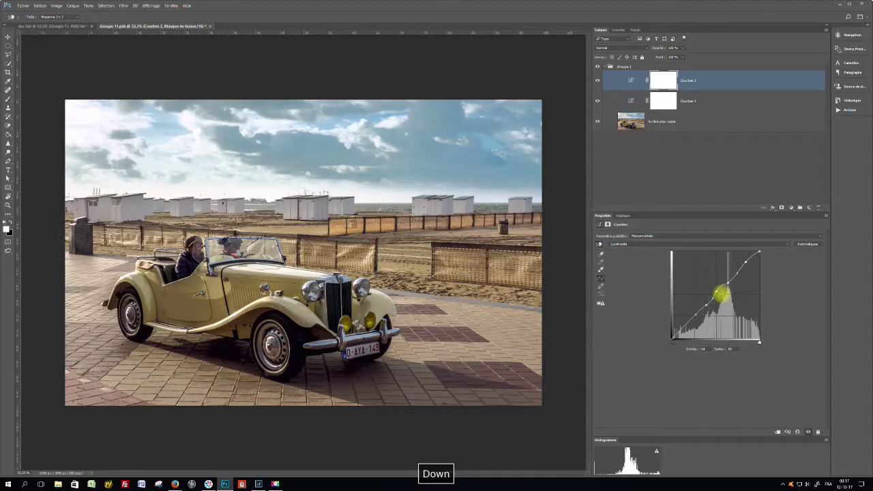
pyautogui.press('Down')
# Step: Steepen the a channel curve of Courbes 2 by moving both endpoints inward along the black and white edges
pyautogui.click(711, 245)
pyautogui.click(701, 253)
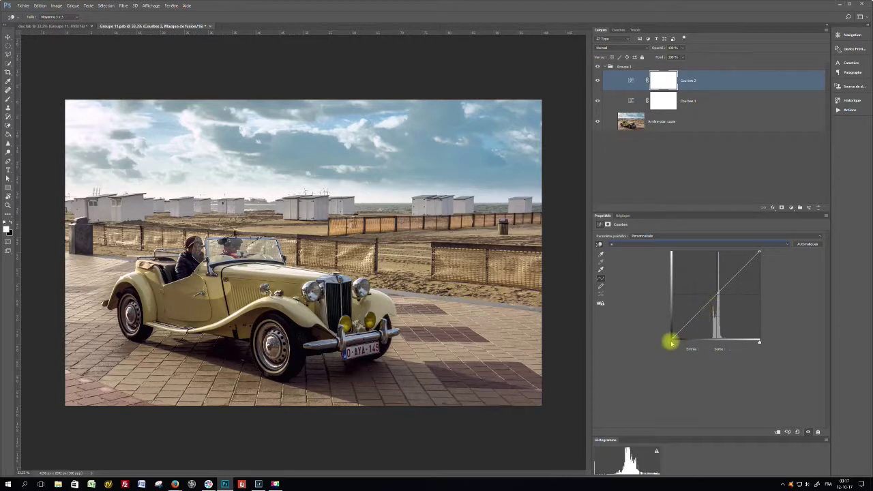
pyautogui.moveTo(673, 343)
pyautogui.mouseDown()
pyautogui.moveTo(689, 343)
pyautogui.moveTo(675, 335)
pyautogui.moveTo(684, 338)
pyautogui.mouseUp()
pyautogui.moveTo(759, 252); pyautogui.dragTo(750, 252)
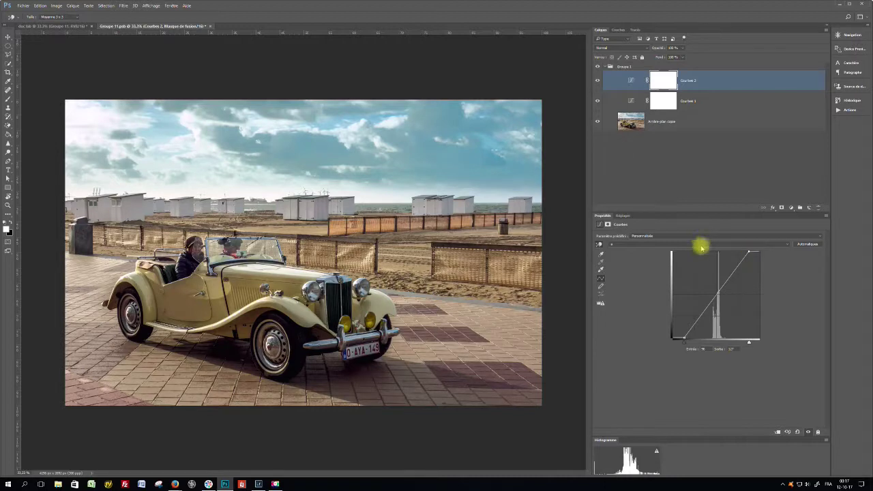
# Step: Steepen the b channel curve by moving both endpoints inward, easing the upper endpoint partway back out
pyautogui.click(700, 246)
pyautogui.click(696, 254)
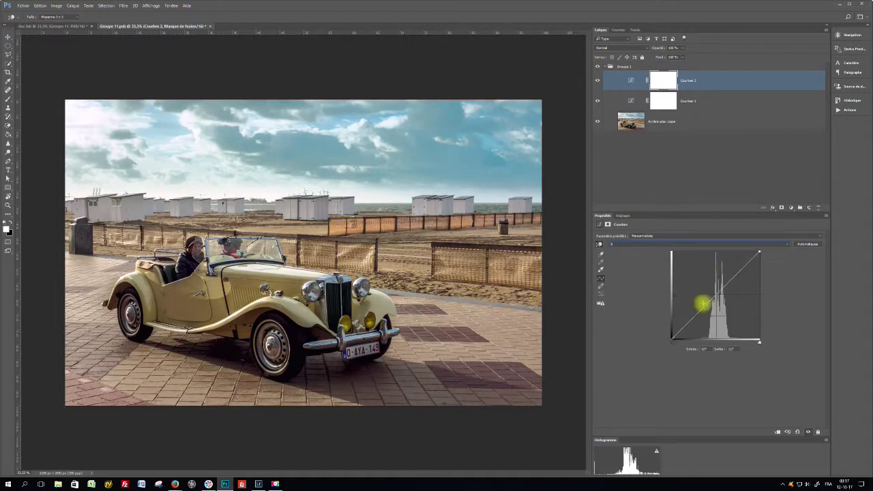
pyautogui.moveTo(674, 339); pyautogui.dragTo(686, 337)
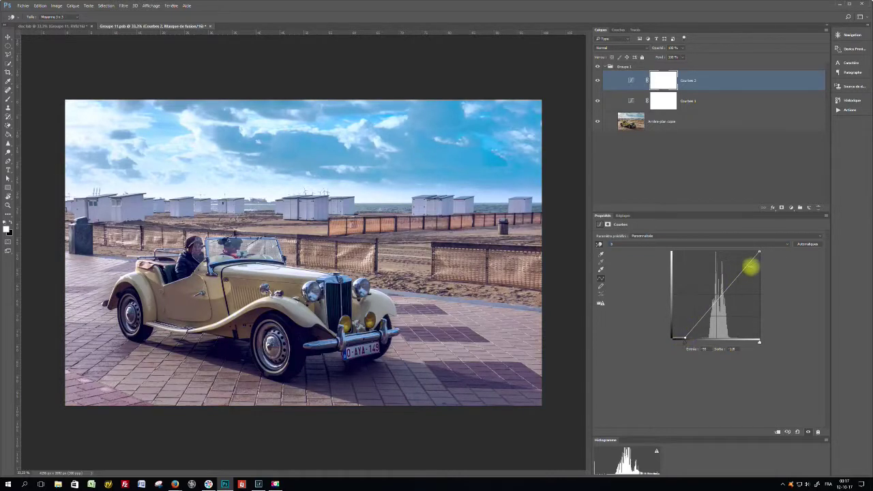
pyautogui.moveTo(759, 251); pyautogui.dragTo(753, 252)
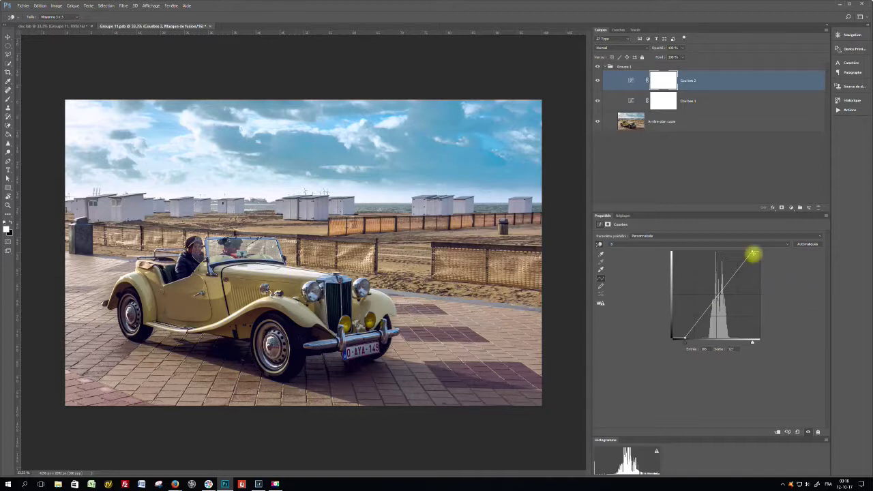
pyautogui.moveTo(752, 253); pyautogui.dragTo(755, 252)
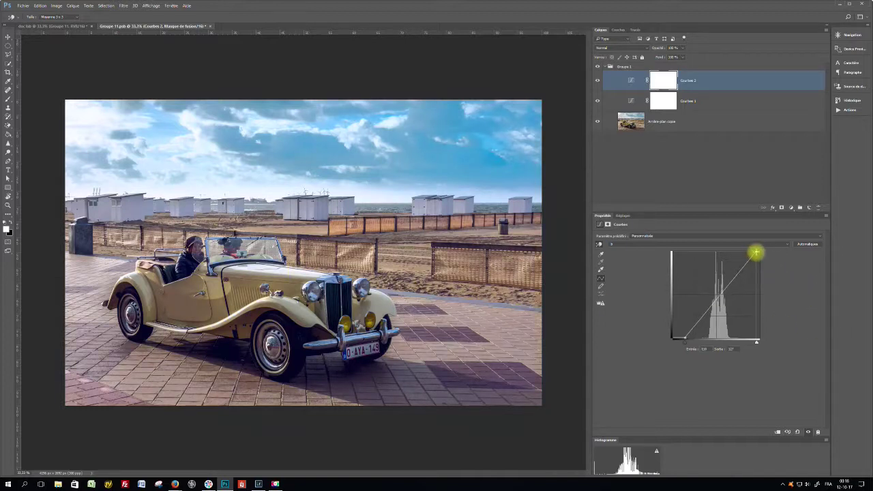
# Step: Return the b curve's endpoints to the corners and place a point near the centre, slightly below the diagonal
pyautogui.moveTo(686, 337); pyautogui.dragTo(678, 336)
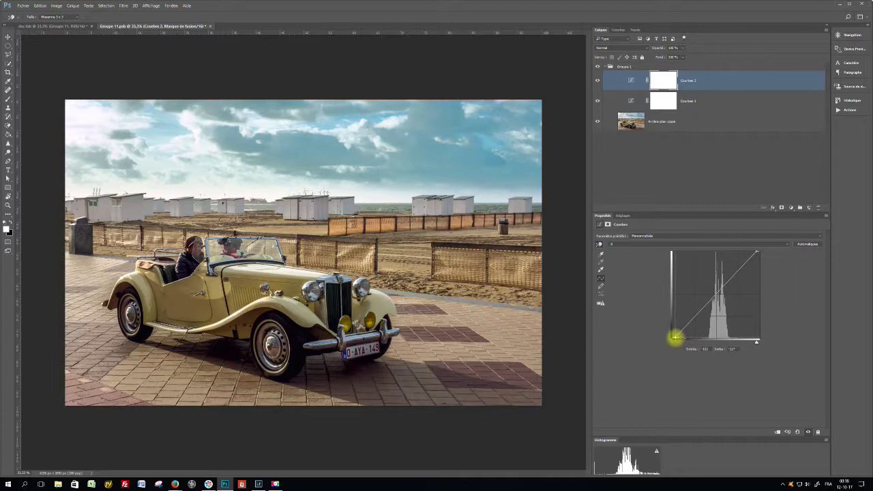
pyautogui.moveTo(756, 249); pyautogui.dragTo(761, 252)
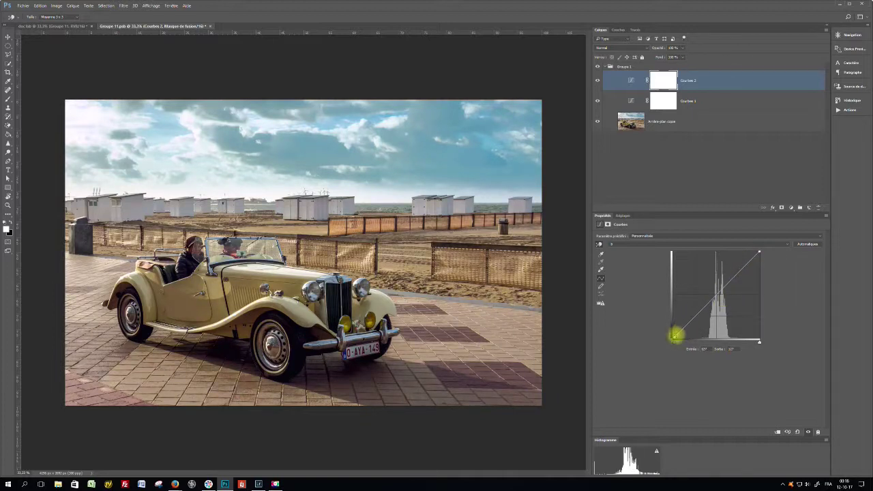
pyautogui.moveTo(672, 339); pyautogui.dragTo(674, 335)
pyautogui.moveTo(711, 296)
pyautogui.mouseDown()
pyautogui.moveTo(721, 304)
pyautogui.moveTo(719, 294)
pyautogui.mouseUp()
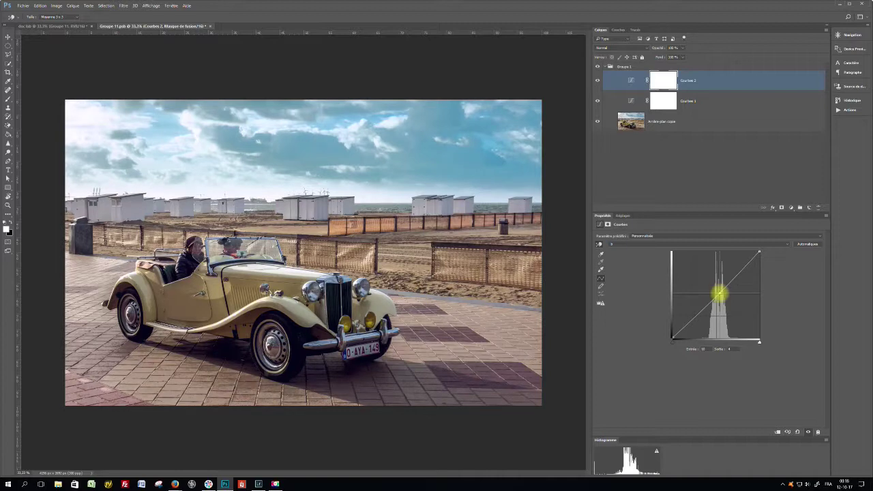
# Step: Straighten the a channel curve by returning its lower and upper endpoints to the corners
pyautogui.click(702, 243)
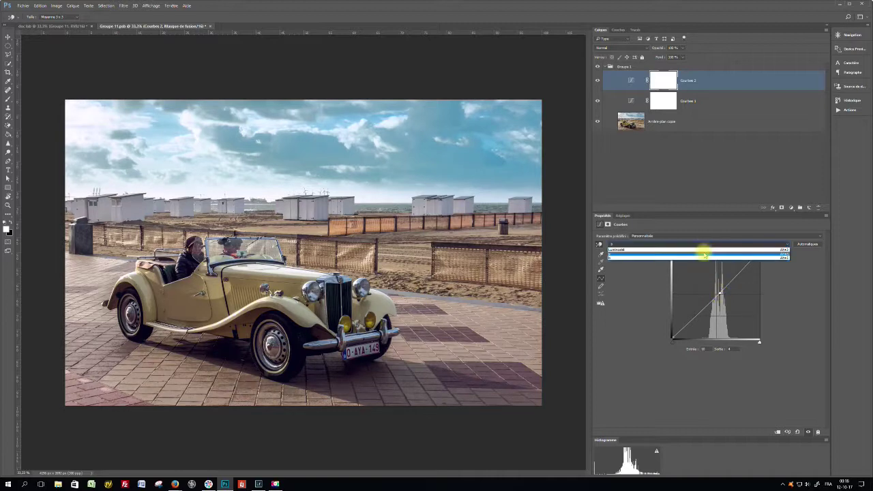
pyautogui.click(702, 250)
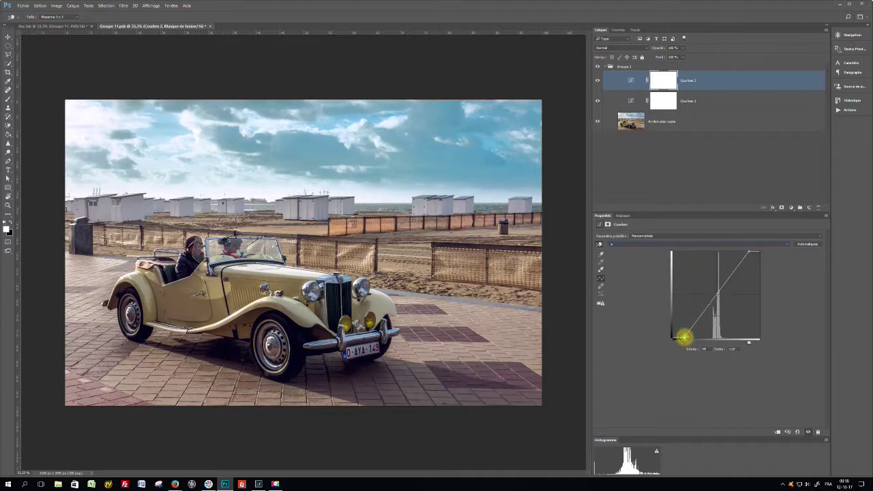
pyautogui.press('BackSpace')
pyautogui.press('BackSpace')
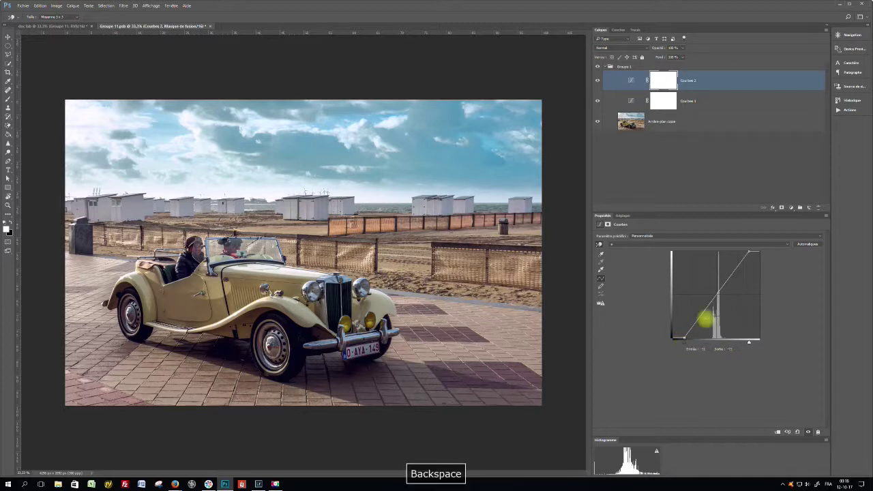
pyautogui.moveTo(682, 336); pyautogui.dragTo(668, 372)
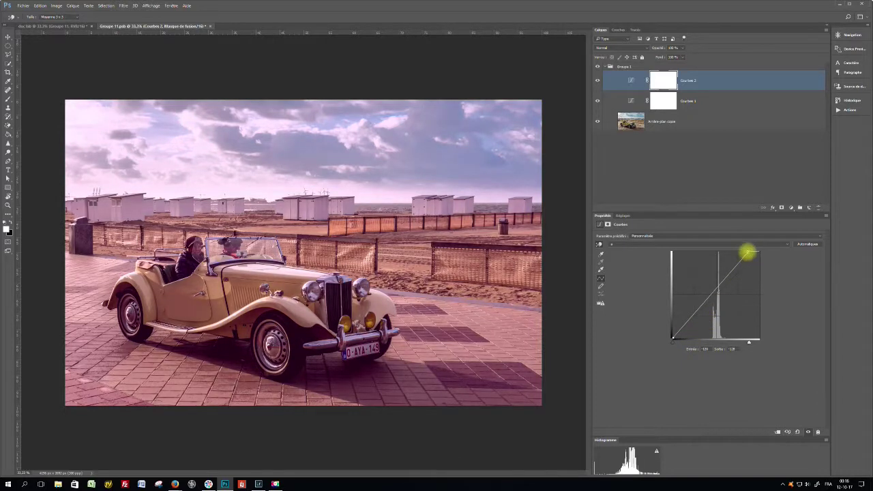
pyautogui.moveTo(748, 253)
pyautogui.mouseDown()
pyautogui.moveTo(750, 242)
pyautogui.moveTo(751, 253)
pyautogui.moveTo(816, 266)
pyautogui.moveTo(759, 260)
pyautogui.moveTo(759, 252)
pyautogui.mouseUp()
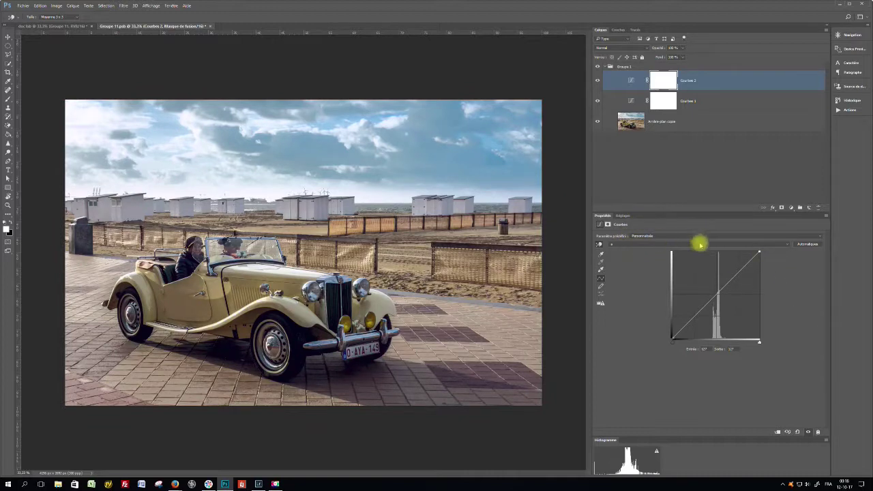
# Step: Delete the Courbes 2 and Courbes 1 adjustment layers, leaving only the photo layer in the group
pyautogui.moveTo(771, 78); pyautogui.dragTo(818, 207)
pyautogui.moveTo(769, 85); pyautogui.dragTo(821, 208)
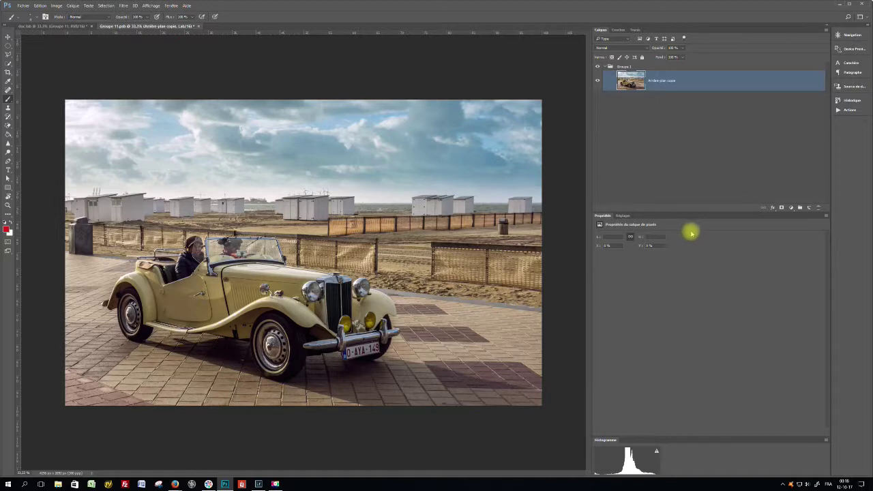
# Step: Add a Curves adjustment layer above the photo and shape a gentle S-curve with lowered shadows and raised highlights
pyautogui.click(791, 207)
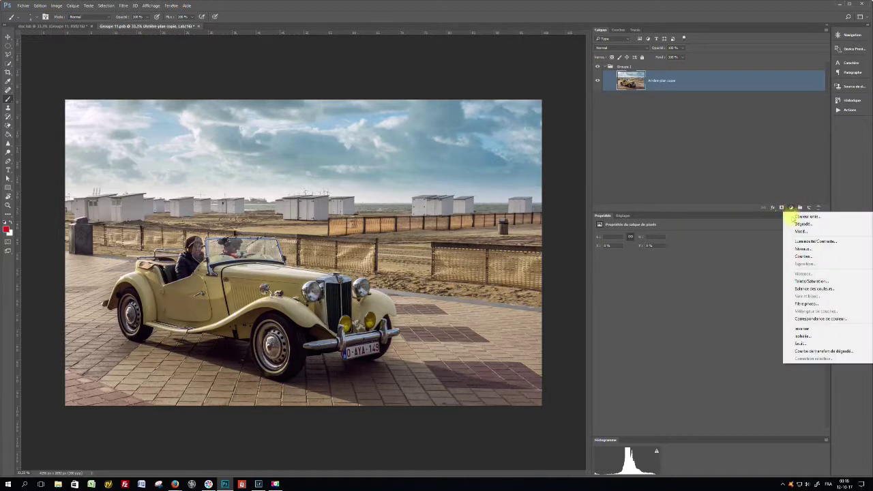
pyautogui.click(802, 256)
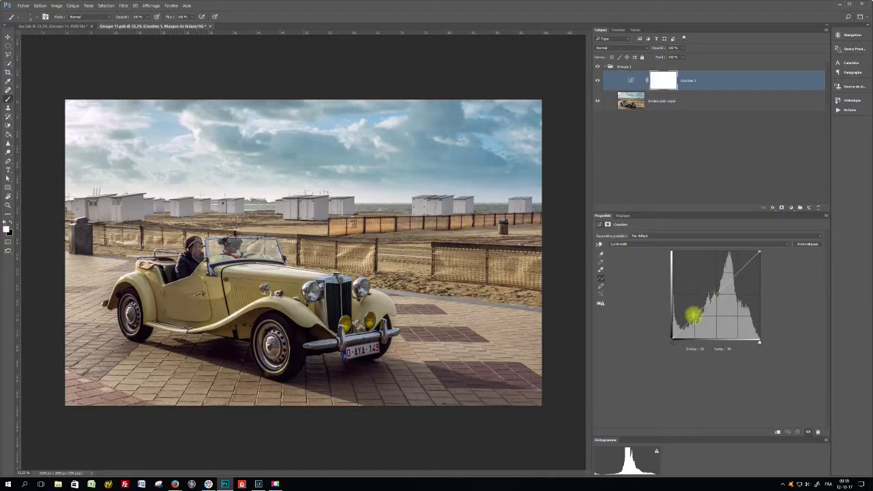
pyautogui.moveTo(685, 327); pyautogui.dragTo(687, 326)
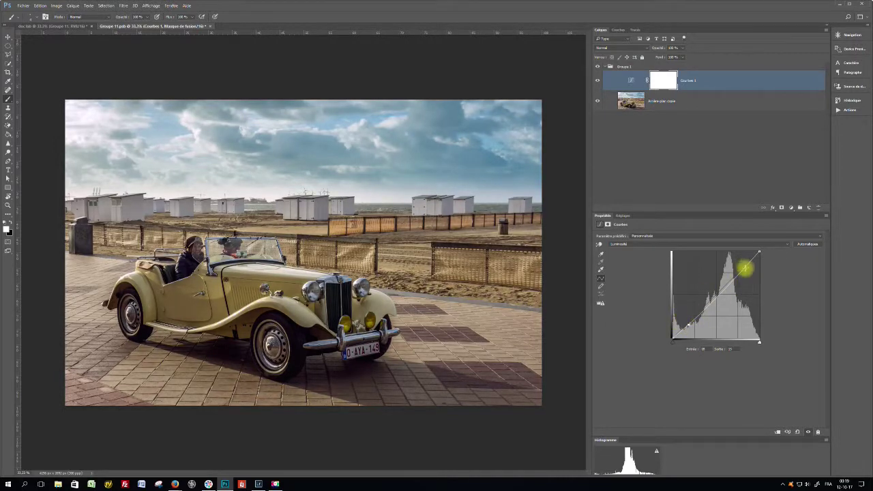
pyautogui.moveTo(743, 270); pyautogui.dragTo(741, 267)
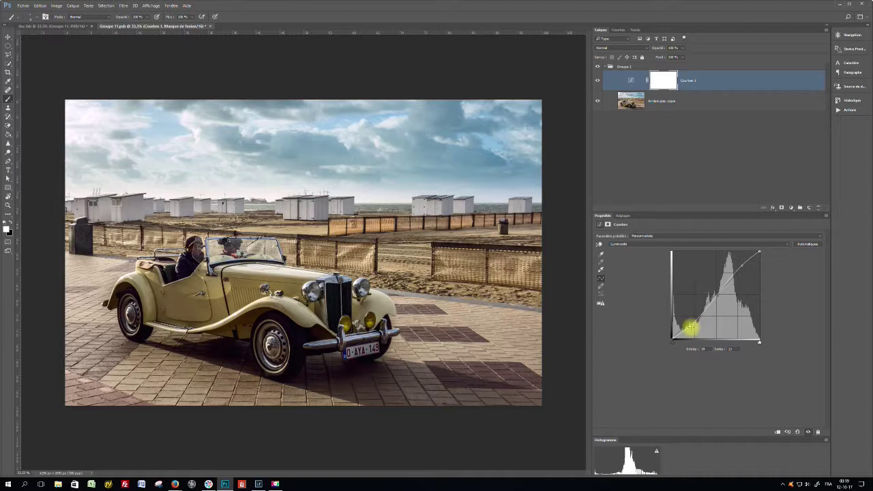
# Step: Invert the S-curve on the lightness channel by raising the shadow point and lowering the highlight point to soften contrast
pyautogui.moveTo(690, 326); pyautogui.dragTo(685, 323)
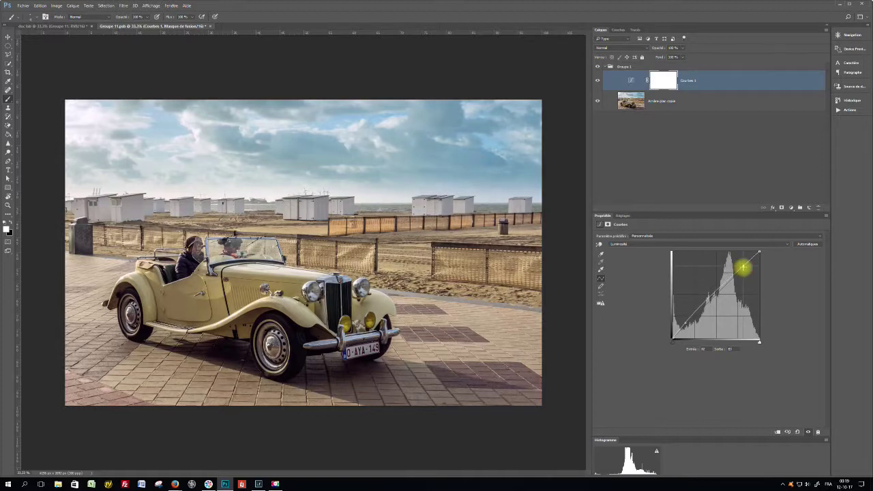
pyautogui.moveTo(743, 270); pyautogui.dragTo(745, 271)
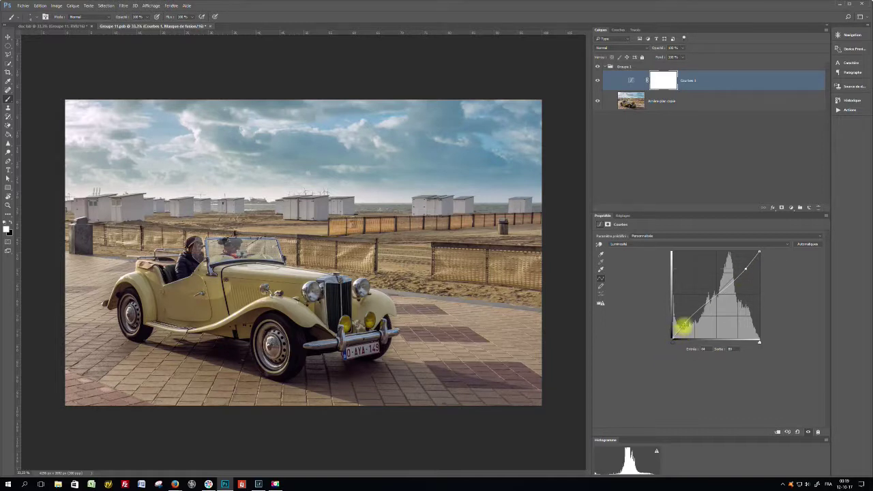
pyautogui.moveTo(683, 325); pyautogui.dragTo(683, 324)
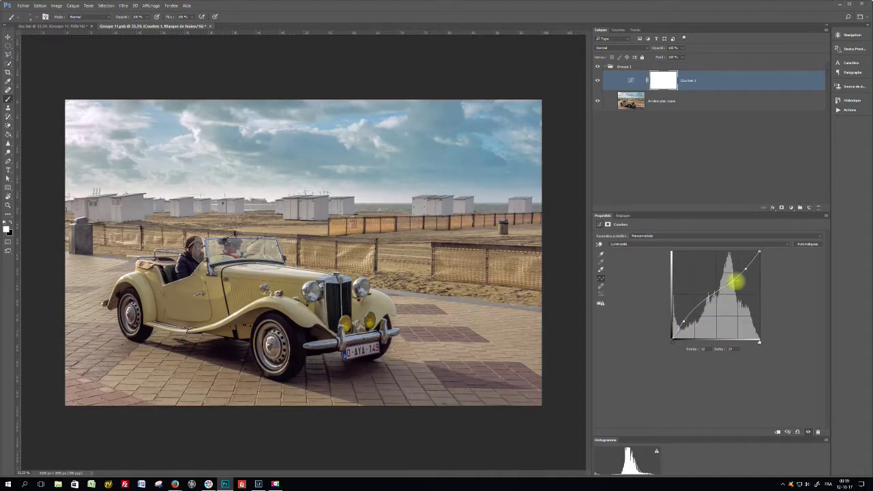
pyautogui.click(747, 272)
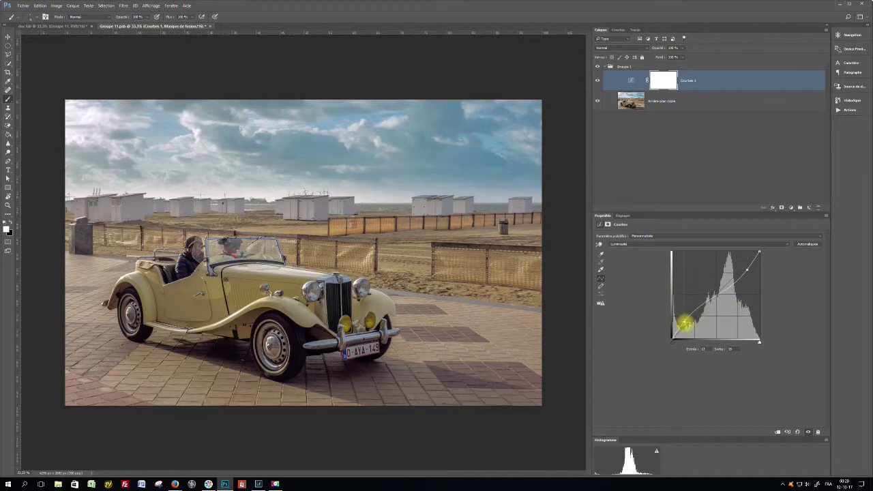
# Step: Restore contrast on the lightness curve by lowering the shadow point and raising the highlight point above the diagonal
pyautogui.moveTo(684, 325); pyautogui.dragTo(686, 322)
pyautogui.moveTo(747, 270); pyautogui.dragTo(743, 261)
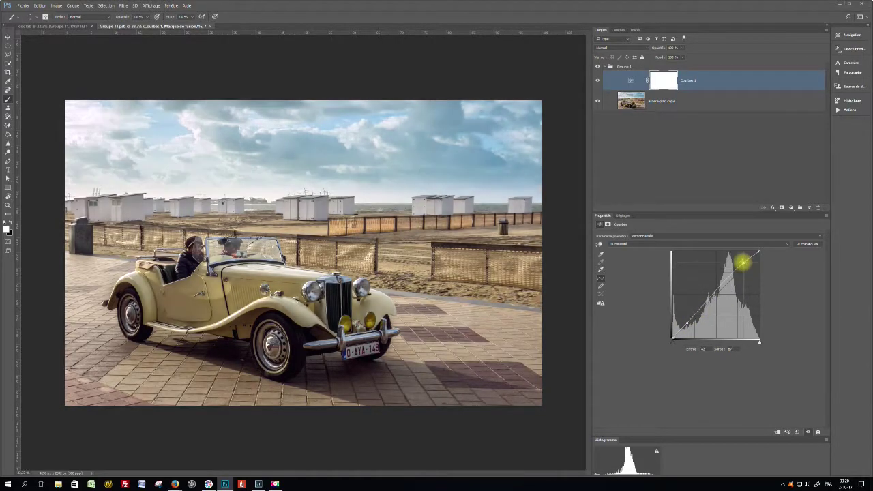
# Step: Refine the lightness S-curve with lowered shadows and adjusted highlights, and compare the photo with and without the Curves layer
pyautogui.moveTo(743, 261); pyautogui.dragTo(746, 259)
pyautogui.click(688, 323)
pyautogui.moveTo(688, 323); pyautogui.dragTo(693, 325)
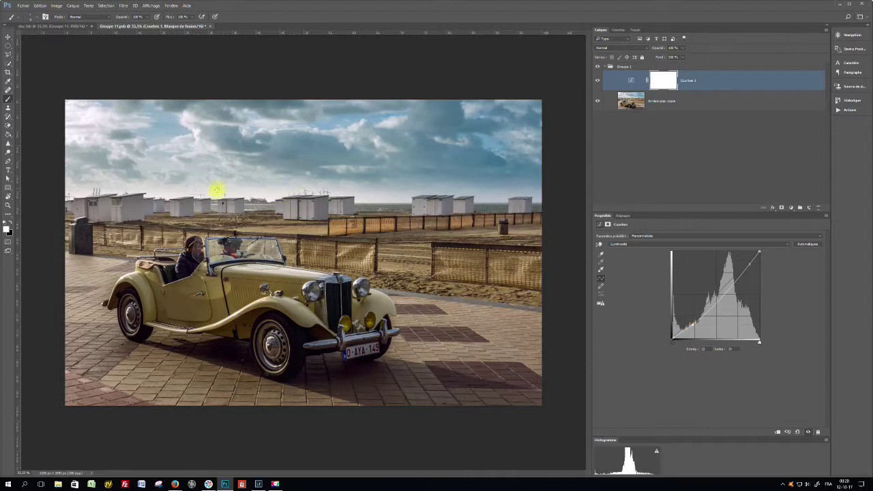
pyautogui.click(598, 81)
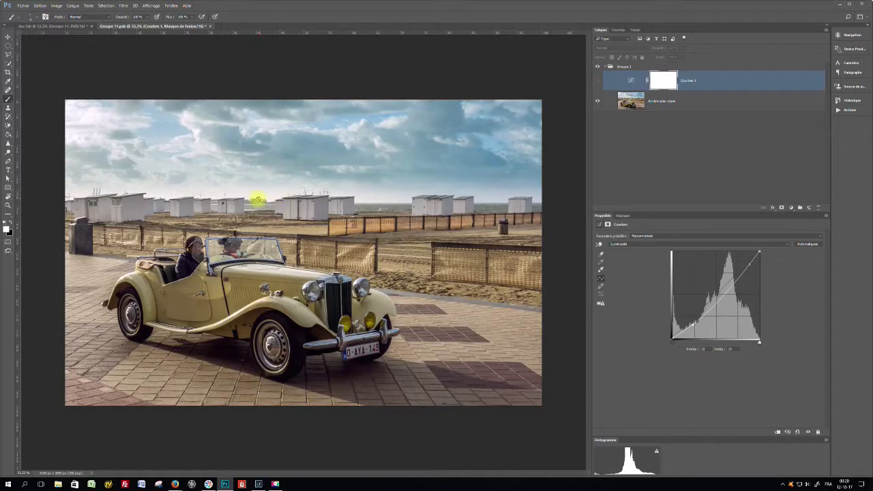
pyautogui.click(597, 80)
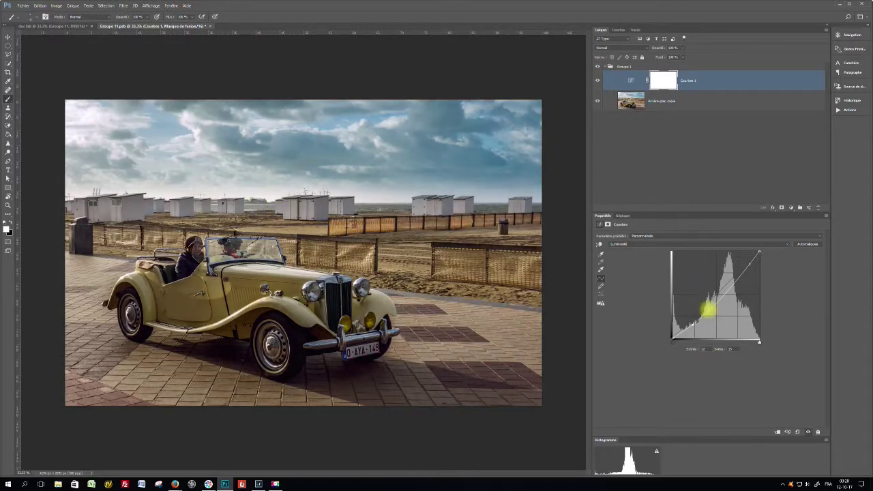
# Step: Fill the Curves adjustment layer's mask with black to hide the contrast effect from the whole photo
pyautogui.click(669, 83)
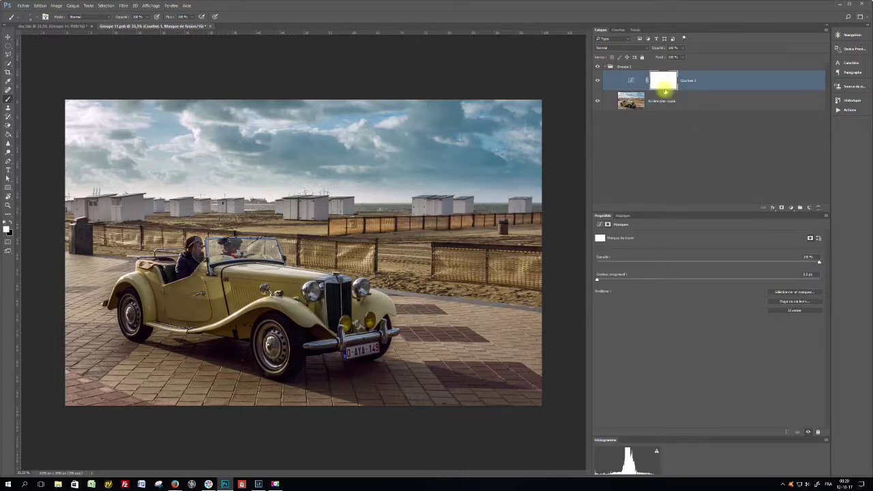
pyautogui.click(41, 6)
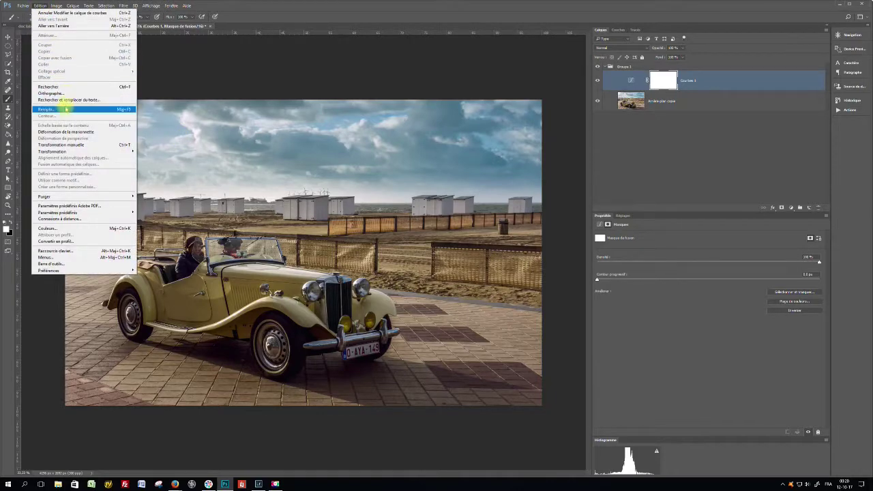
pyautogui.click(66, 109)
pyautogui.click(193, 48)
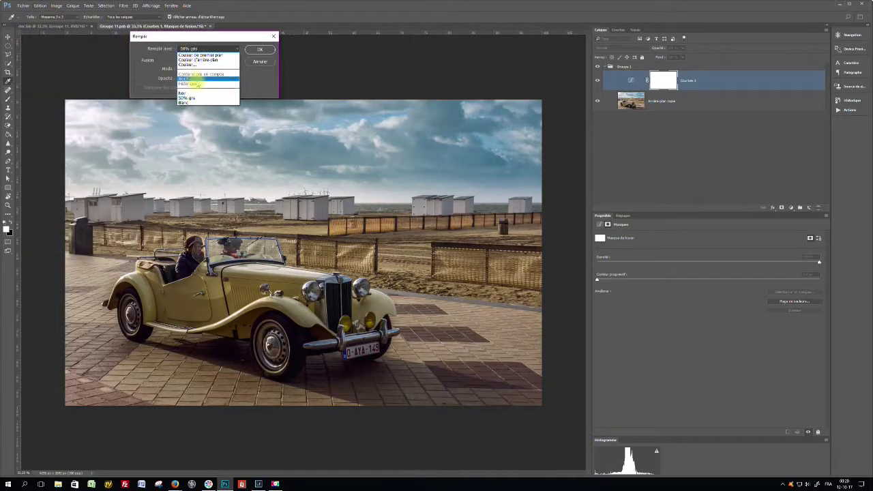
pyautogui.click(198, 93)
pyautogui.click(259, 49)
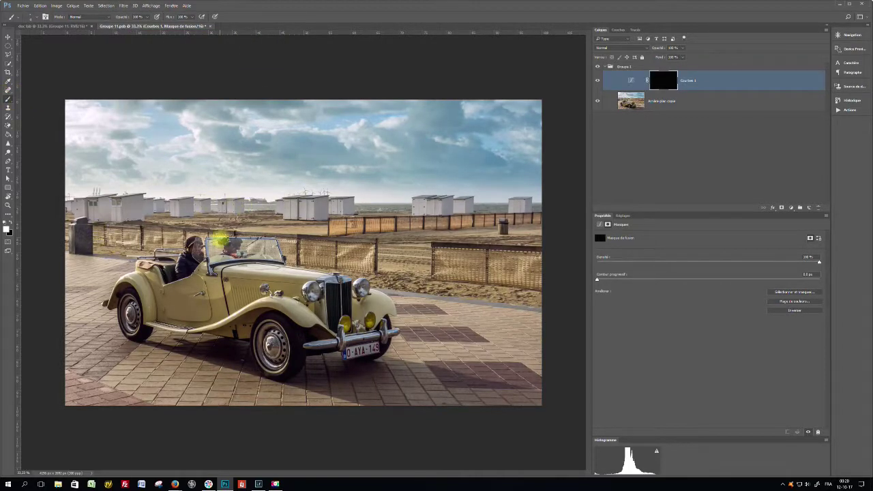
# Step: Paint white on the mask with a soft round brush along the horizon near the distant beach huts, and compare with the layer hidden
pyautogui.keyDown('alt'); pyautogui.rightClick(221, 237); pyautogui.keyUp('alt')
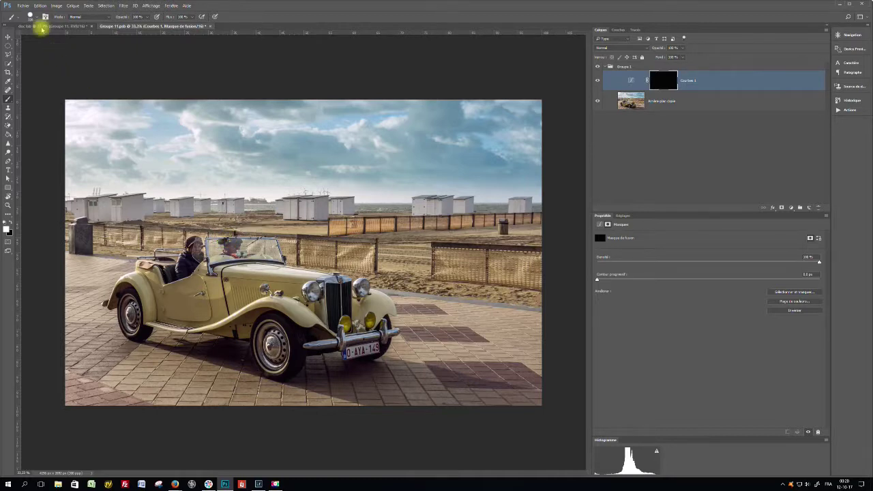
pyautogui.click(31, 17)
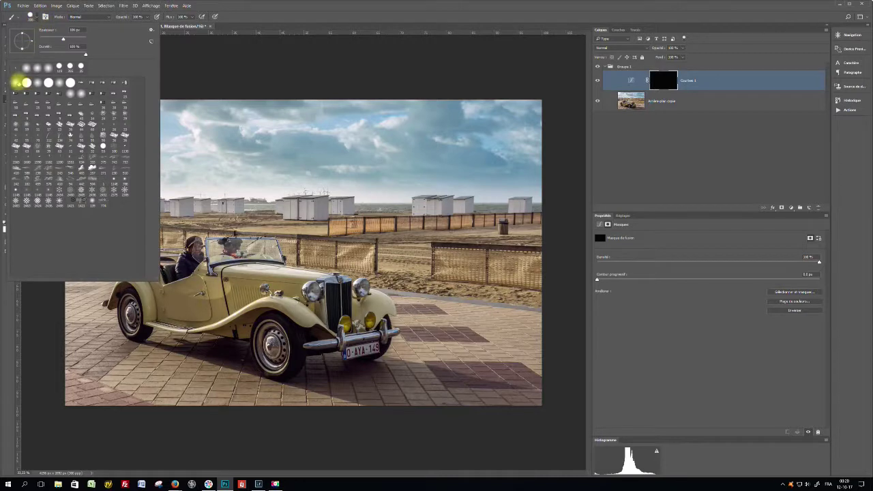
pyautogui.click(251, 201)
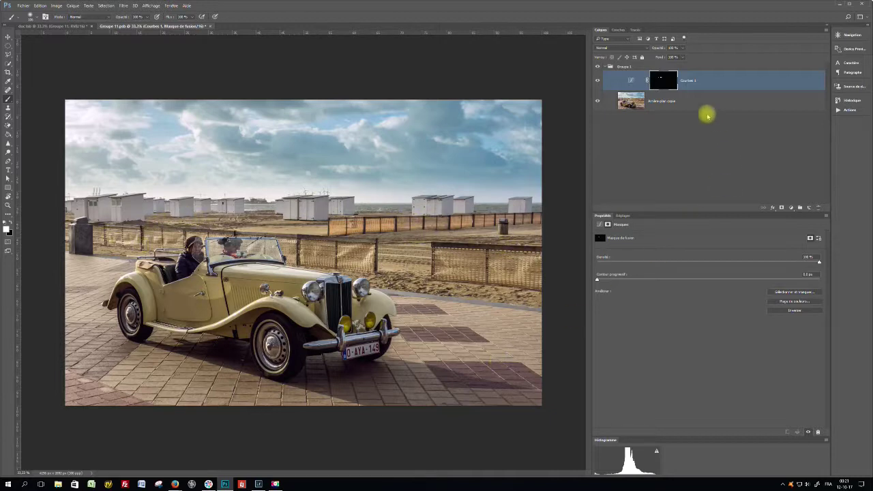
pyautogui.click(599, 81)
pyautogui.click(598, 81)
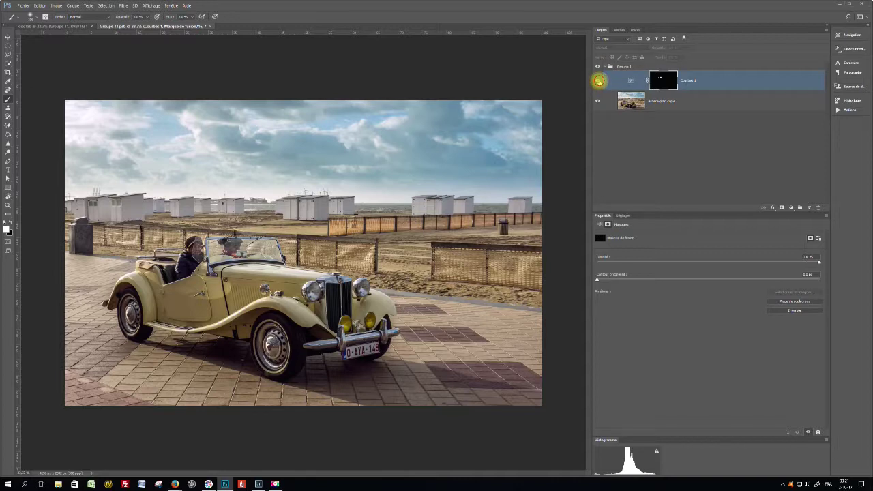